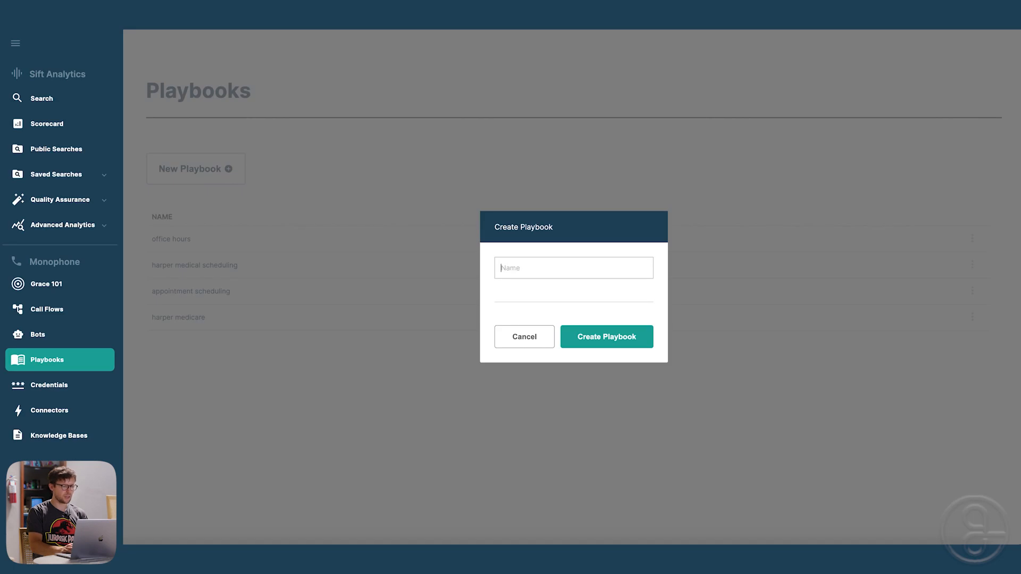
text(scheduling appointm)
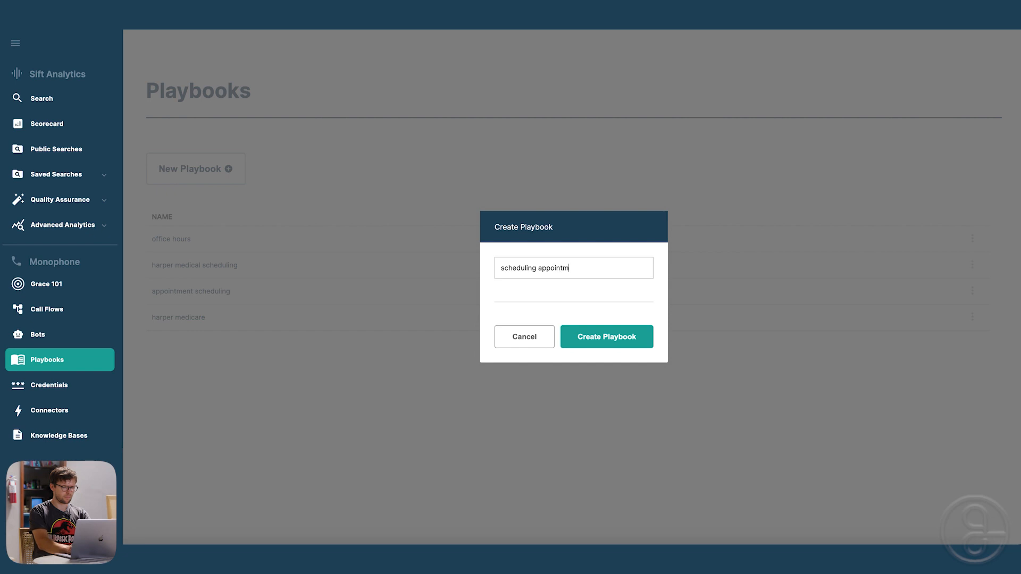
text(nts)
Create the 'scheduling appointments' playbook, rename its start page Intro and write the greeting script.
click(607, 336)
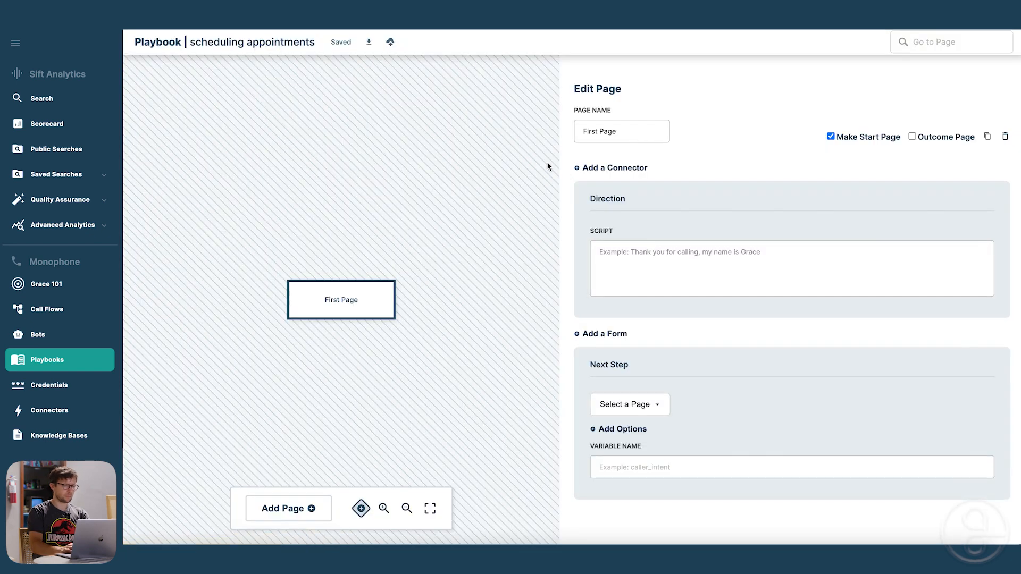
triple_click(628, 131)
text(Intro)
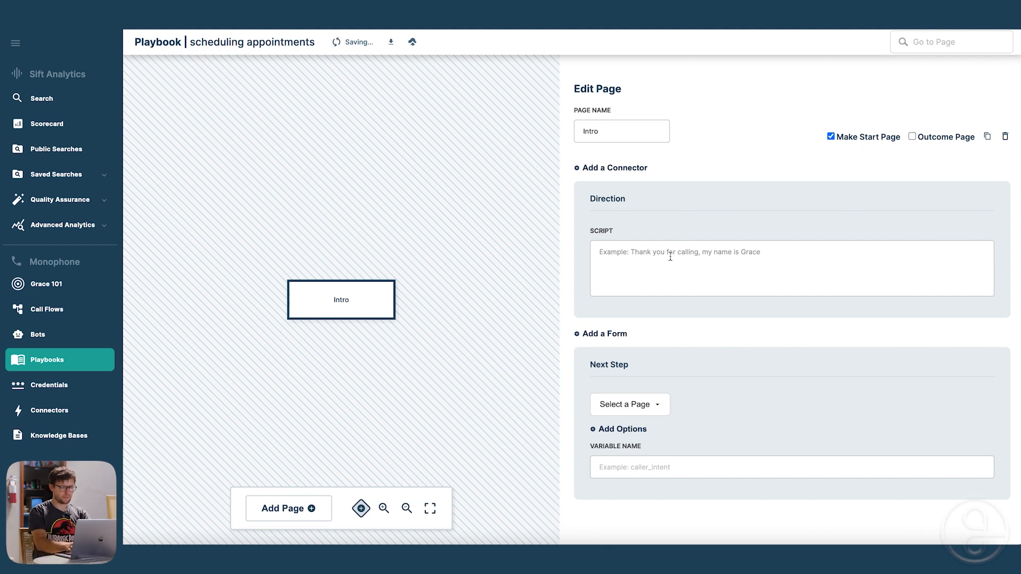
click(670, 256)
text(Hi, thank you for calling!)
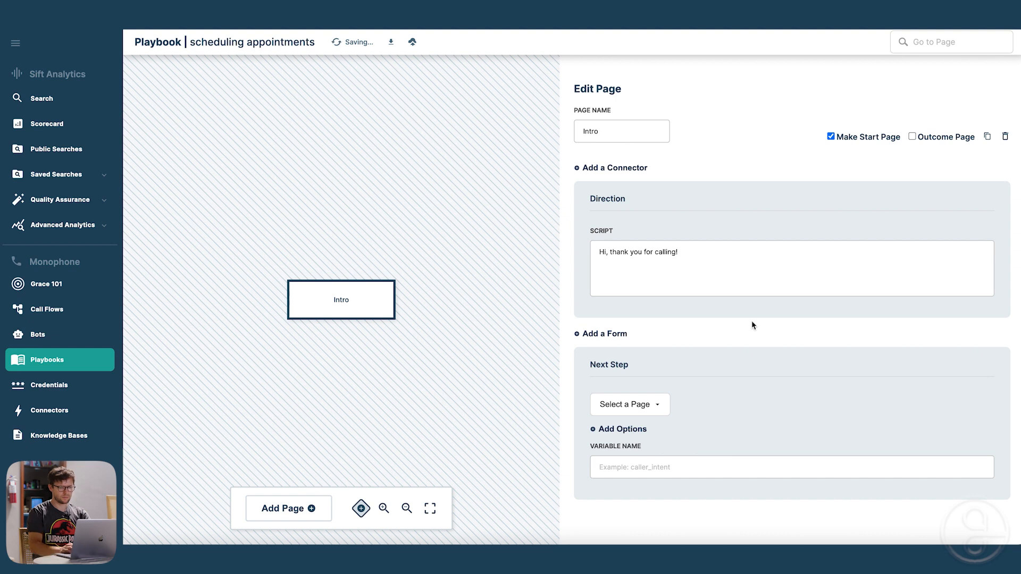
Add a form asking 'When can you come in?' with the Calendar Slot answer type.
click(614, 333)
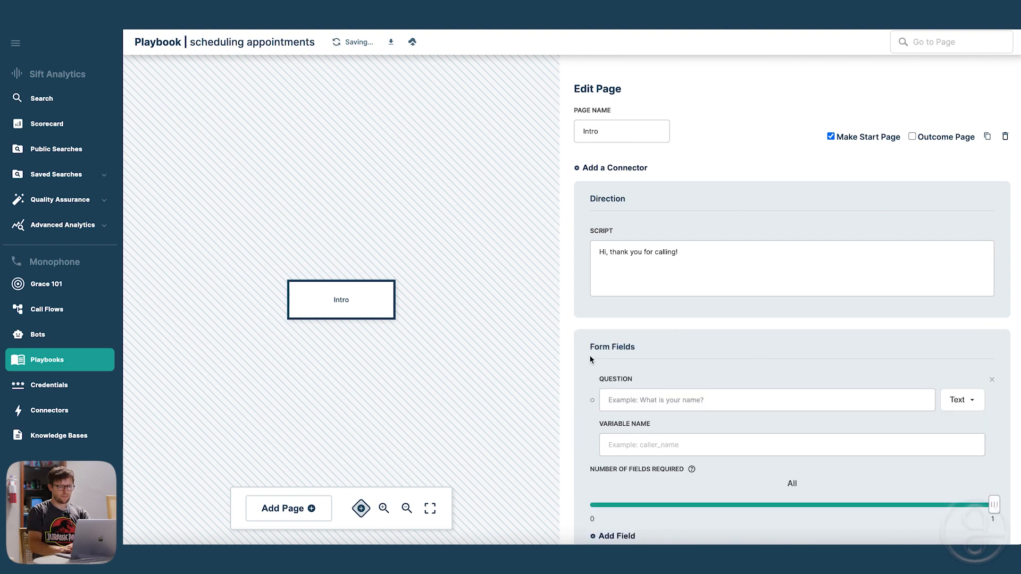
scroll(589, 354, down, 3)
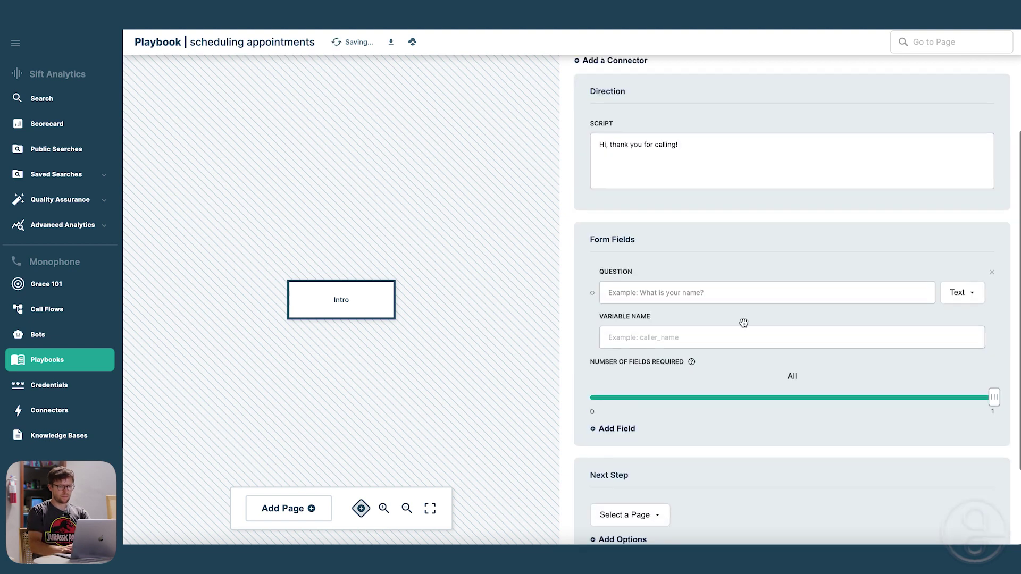
click(713, 293)
text(When can you come in?)
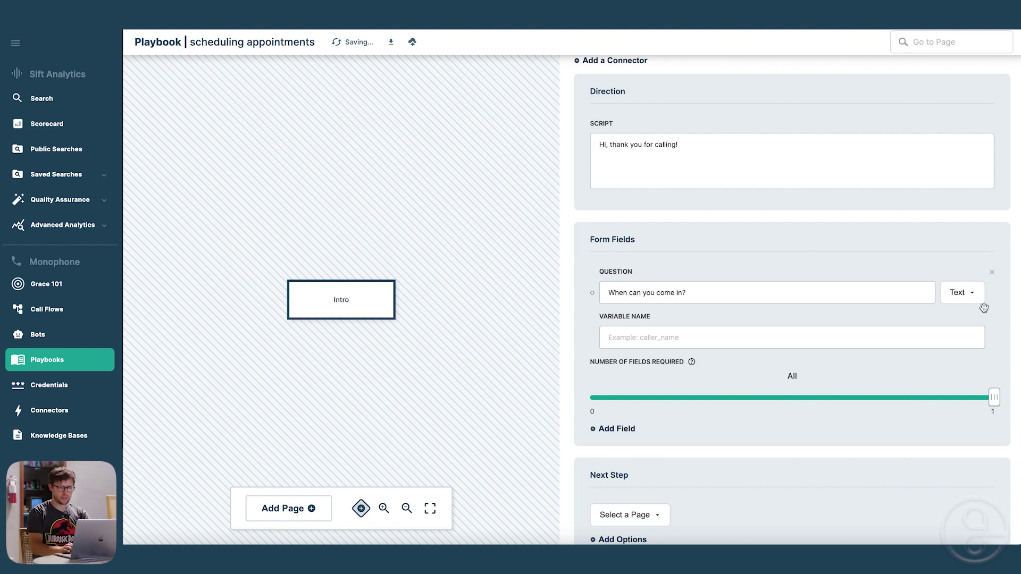
click(969, 292)
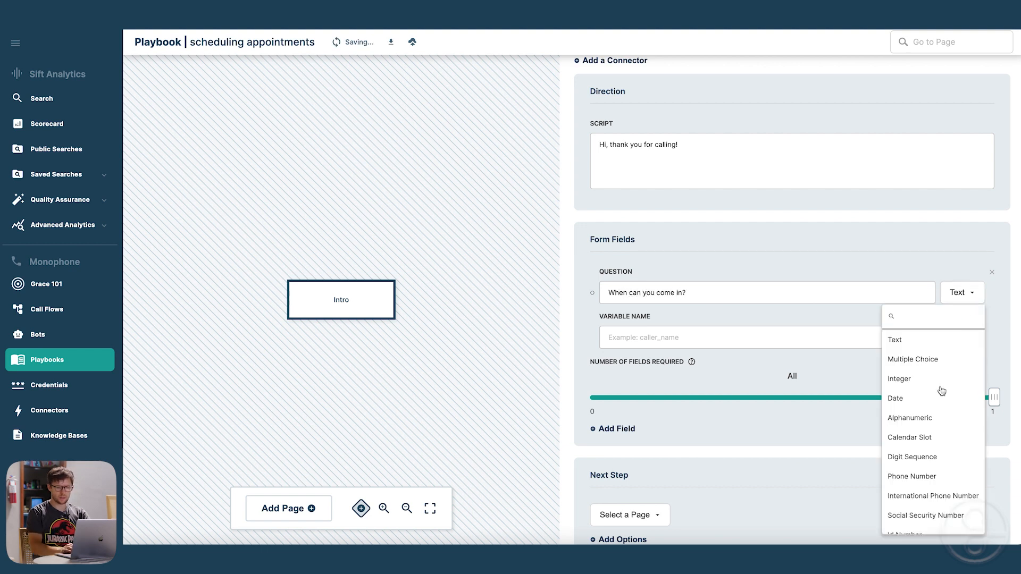
scroll(940, 395, down, 1)
click(930, 424)
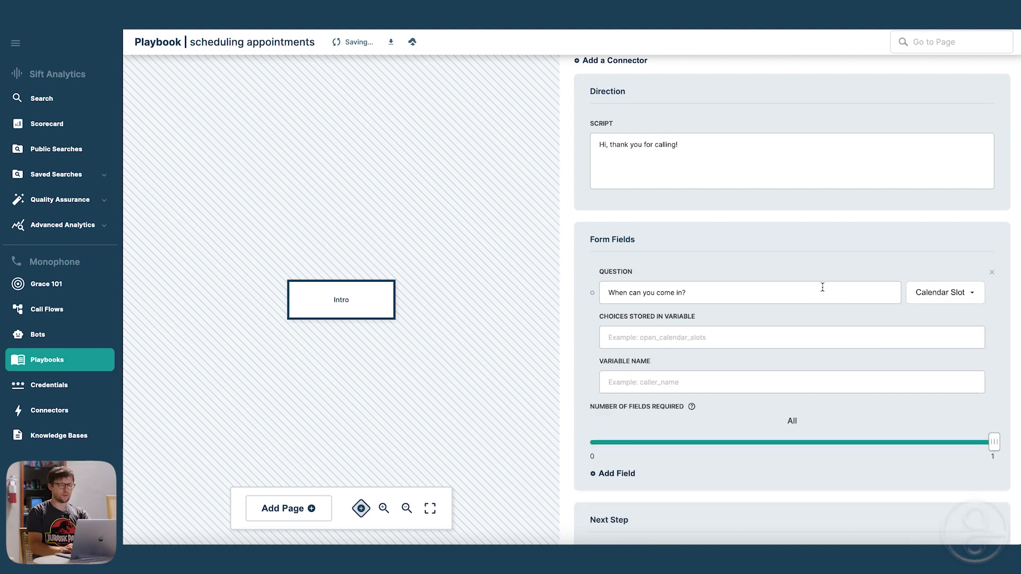
scroll(822, 287, down, 1)
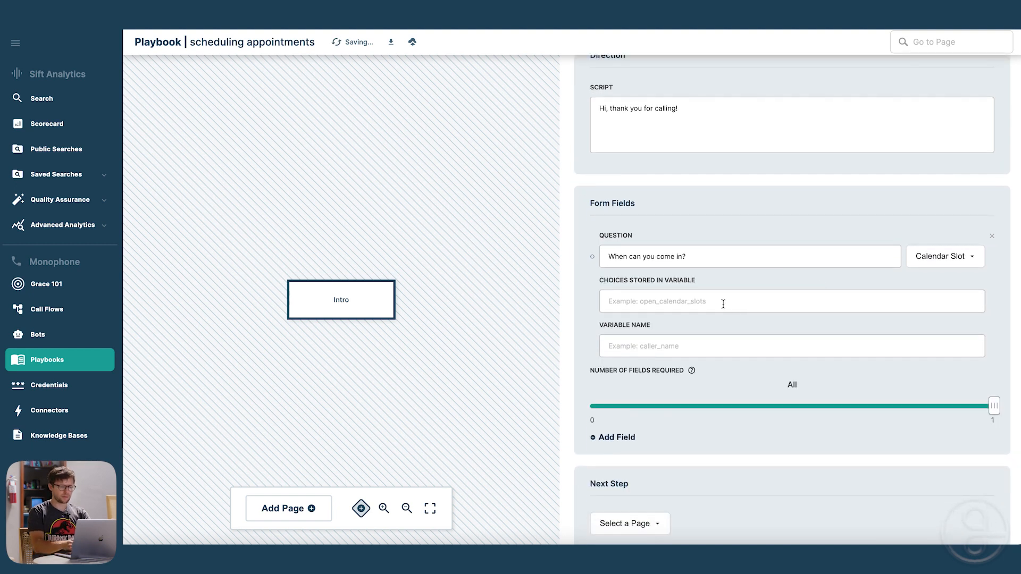
text(available_times)
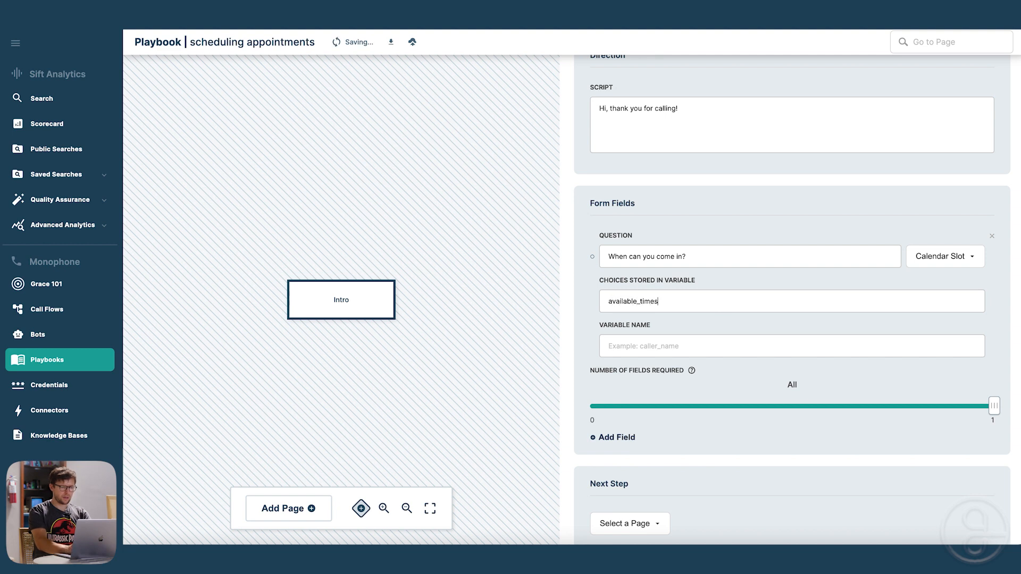
scroll(702, 303, down, 1)
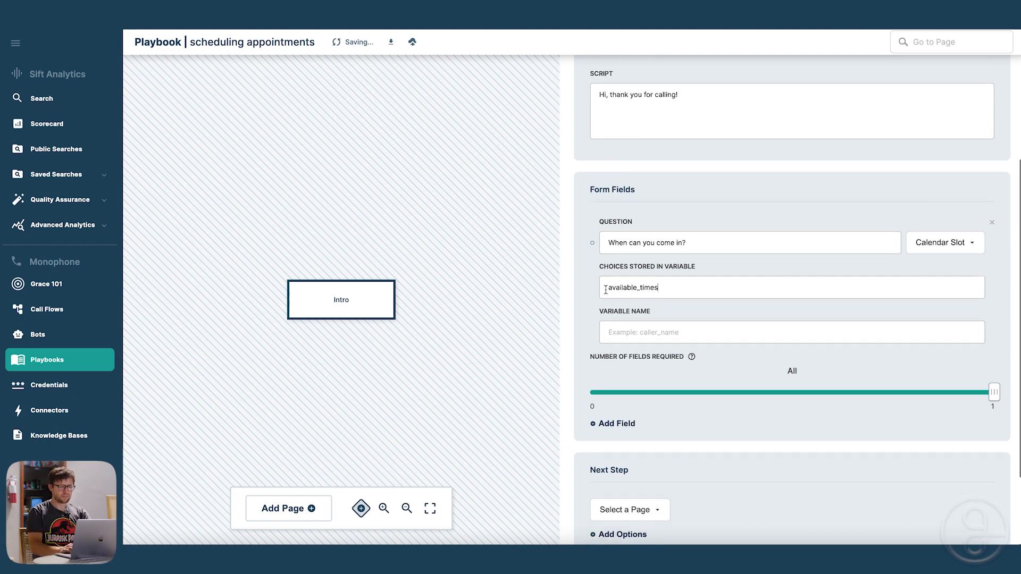
Store choices in available_times and the answer in the variable selected_appointment.
double_click(633, 287)
click(671, 289)
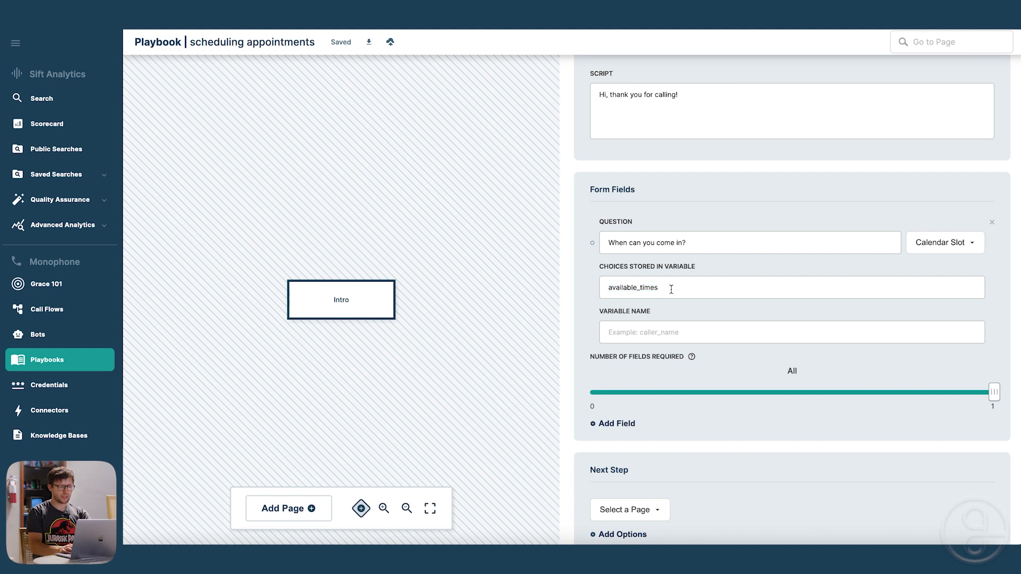
scroll(589, 291, down, 1)
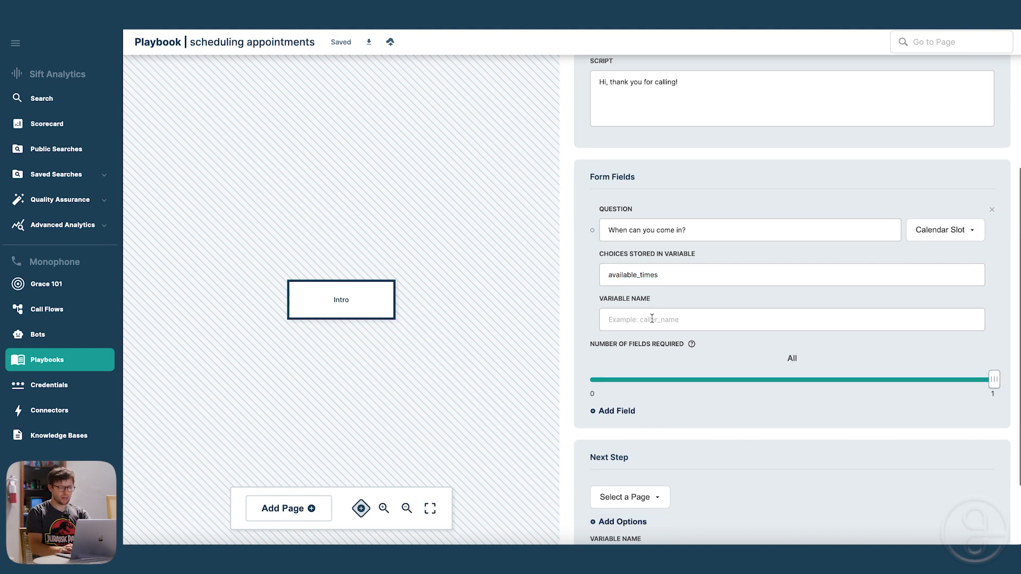
double_click(633, 274)
click(660, 321)
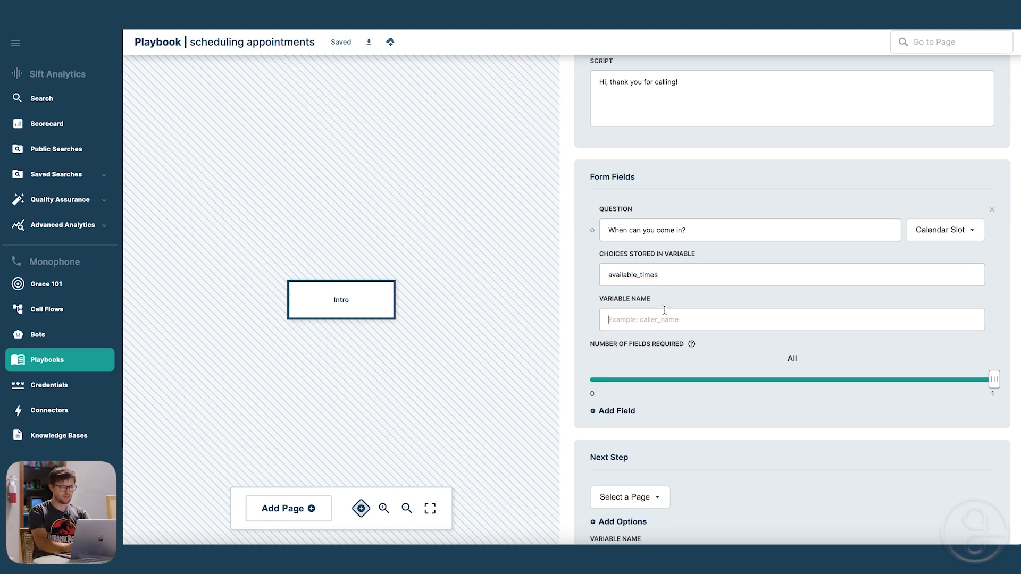
text(as)
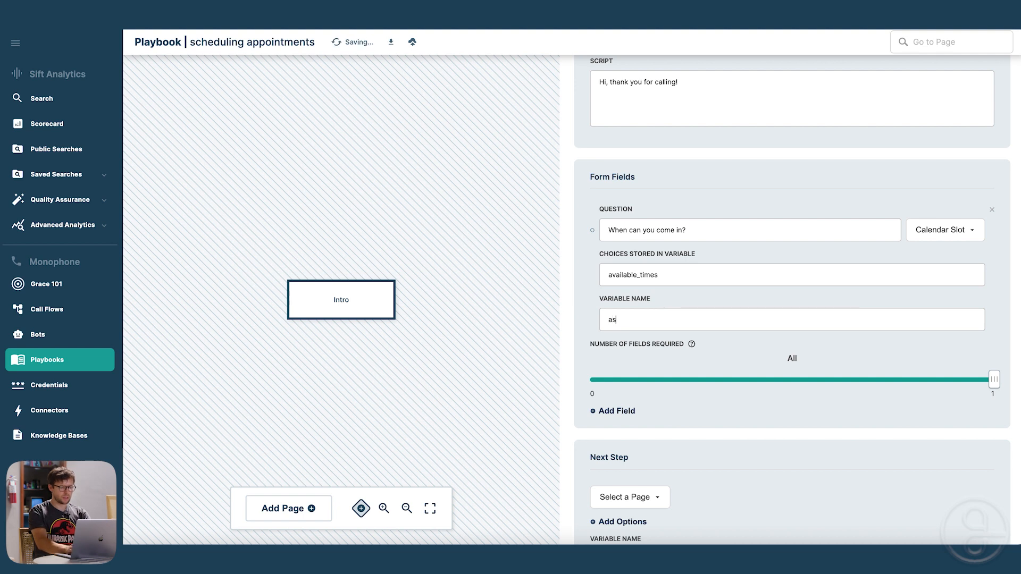
key(BackSpace)
key(BackSpace)
text(selected_appointment)
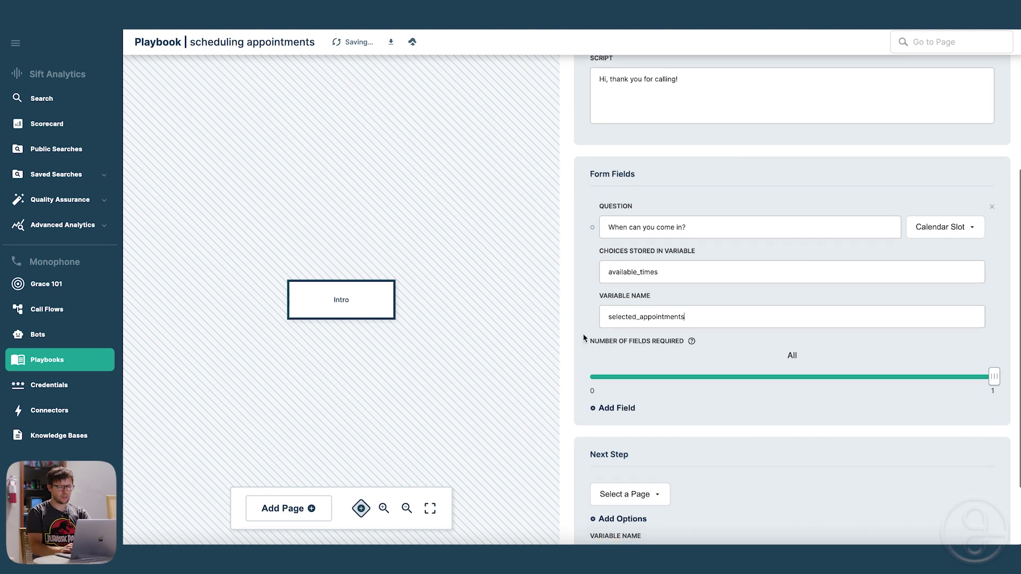
scroll(591, 331, down, 1)
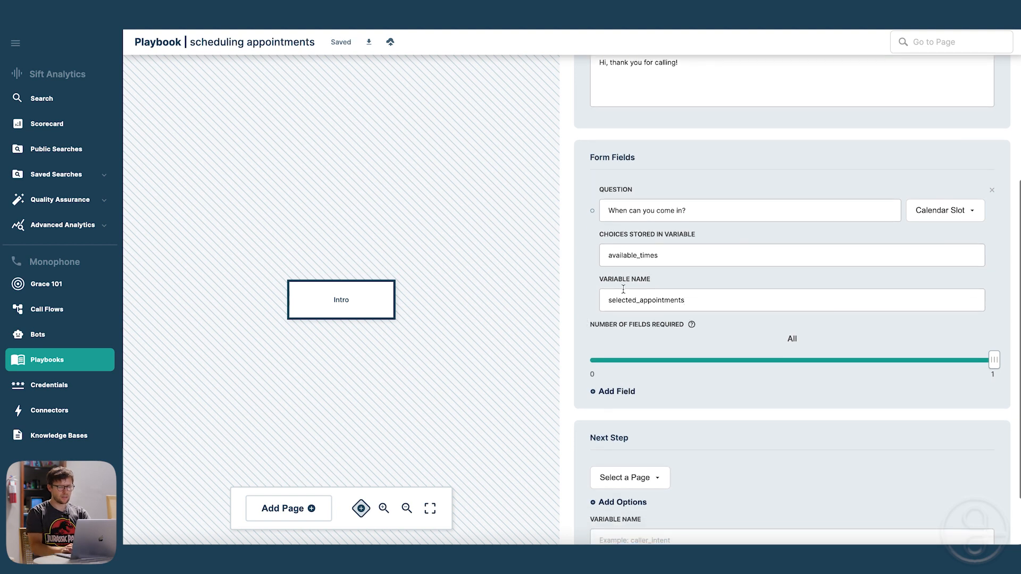
key(BackSpace)
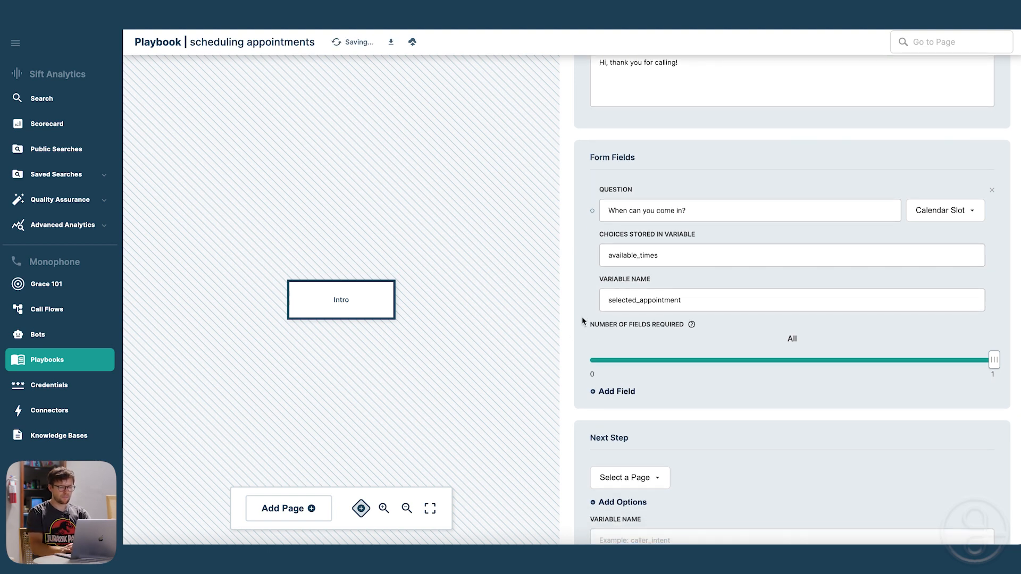
Add a page after Intro saying 'Alright, see you then!' and return to Intro.
key(Return)
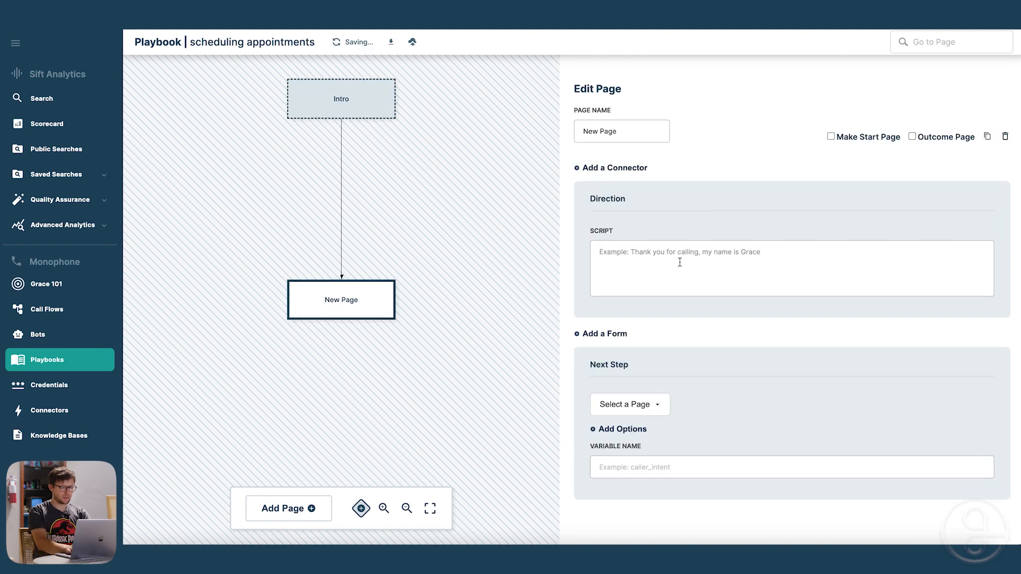
text(Alright, see you then!)
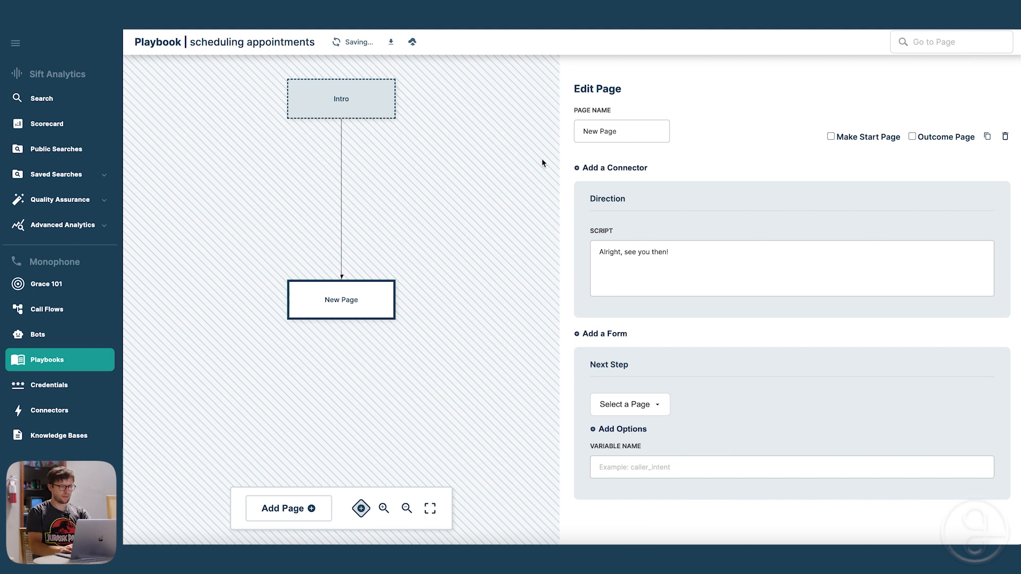
click(345, 100)
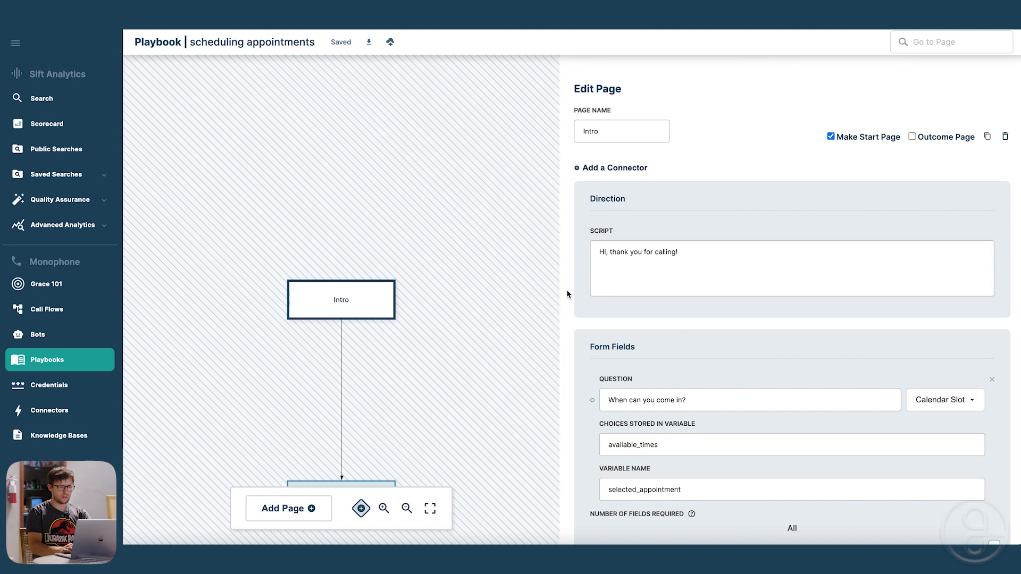
scroll(568, 294, down, 5)
scroll(378, 299, down, 3)
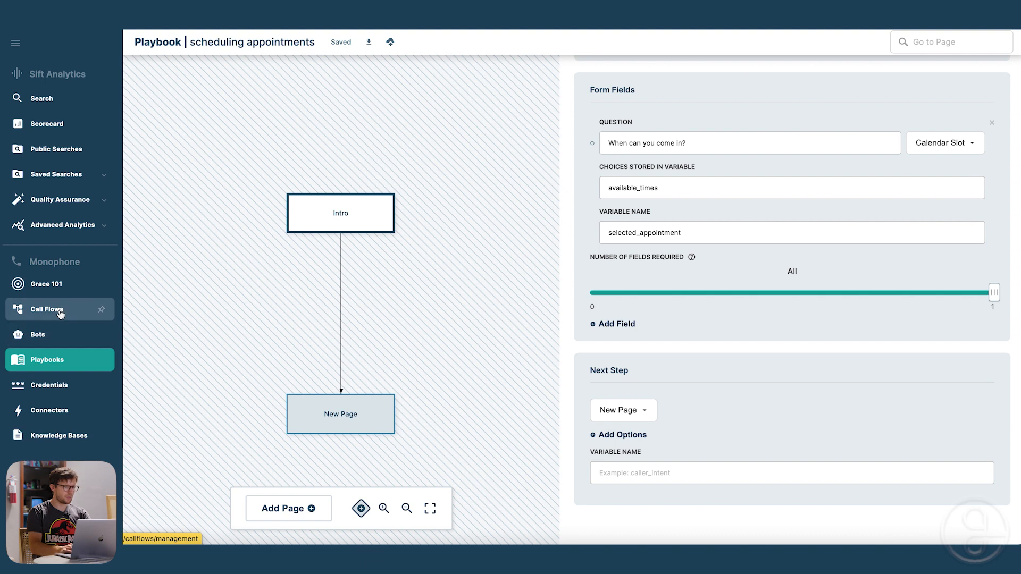
Create a new call flow named 'scheduling flow'.
click(46, 309)
click(170, 167)
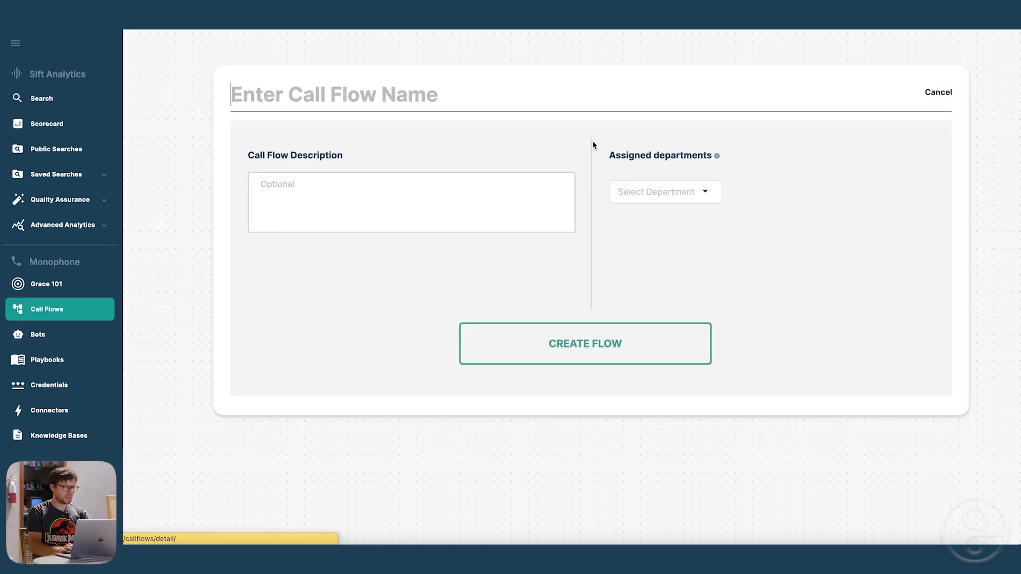
text(s)
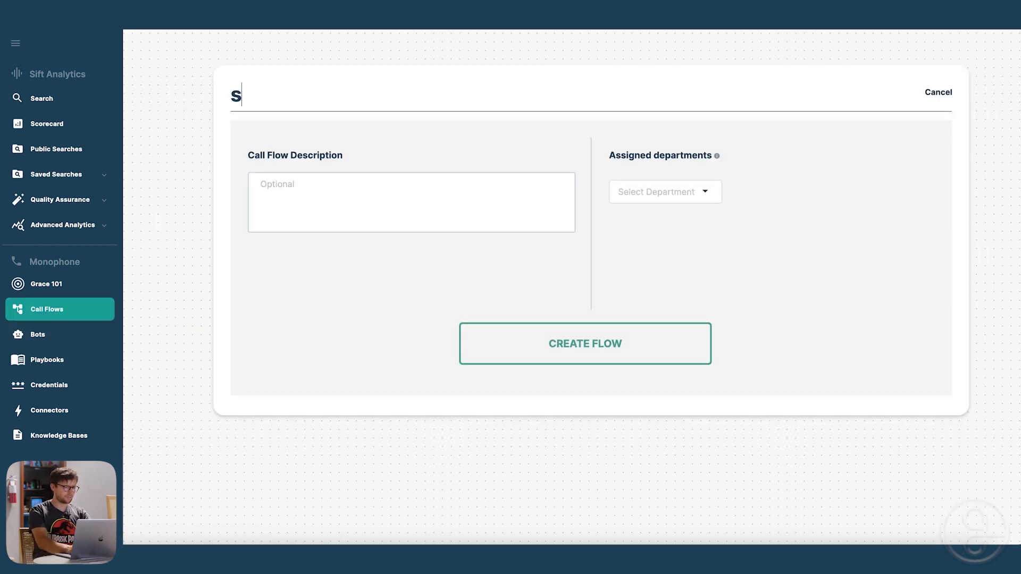
text(cheduling flow)
click(570, 351)
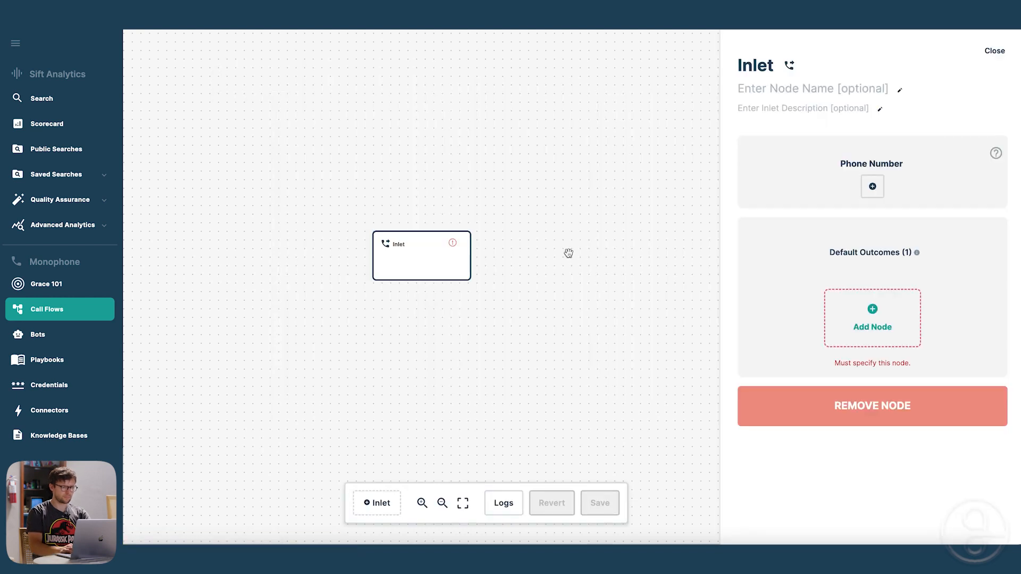
click(871, 186)
click(882, 213)
click(862, 264)
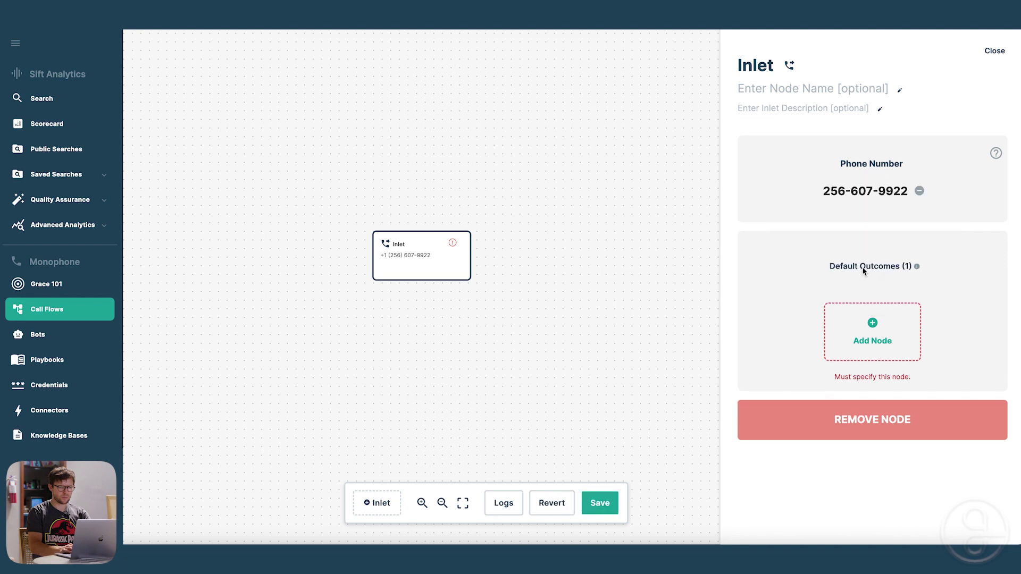
click(872, 335)
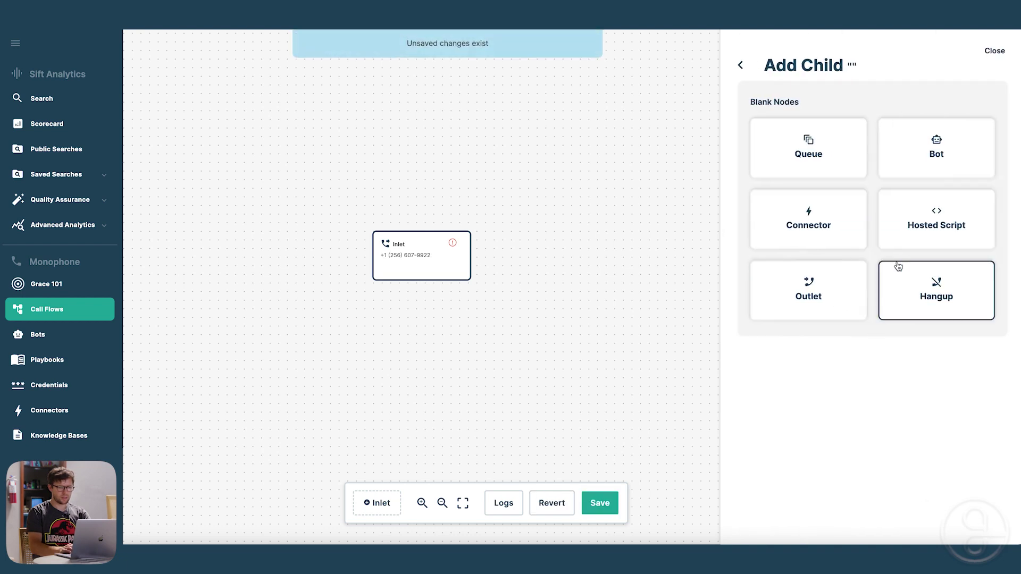
click(774, 228)
Make the connector Get Available Times from Google Calendar using the 'cole calendar' credential.
click(831, 173)
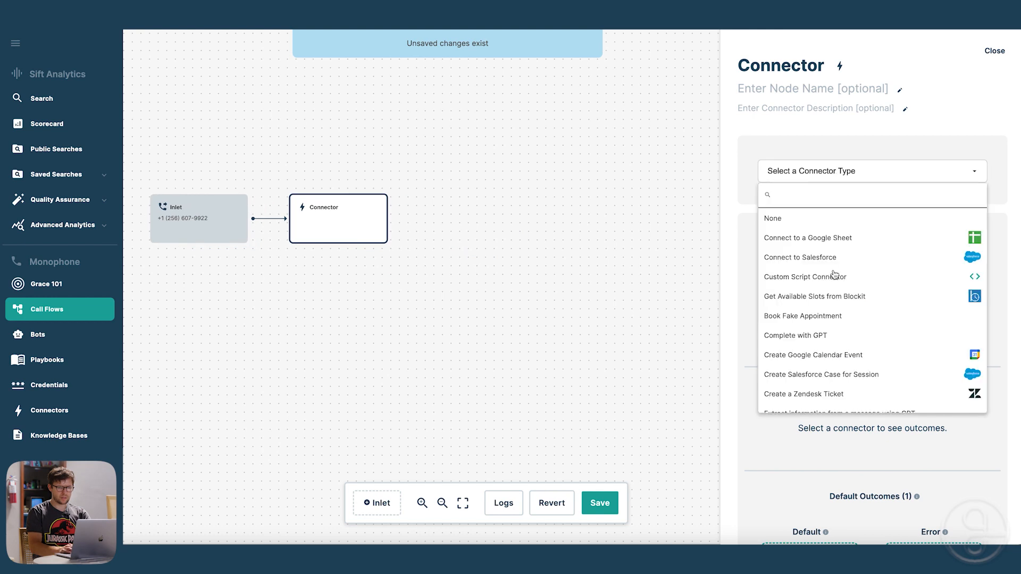
scroll(844, 327, down, 2)
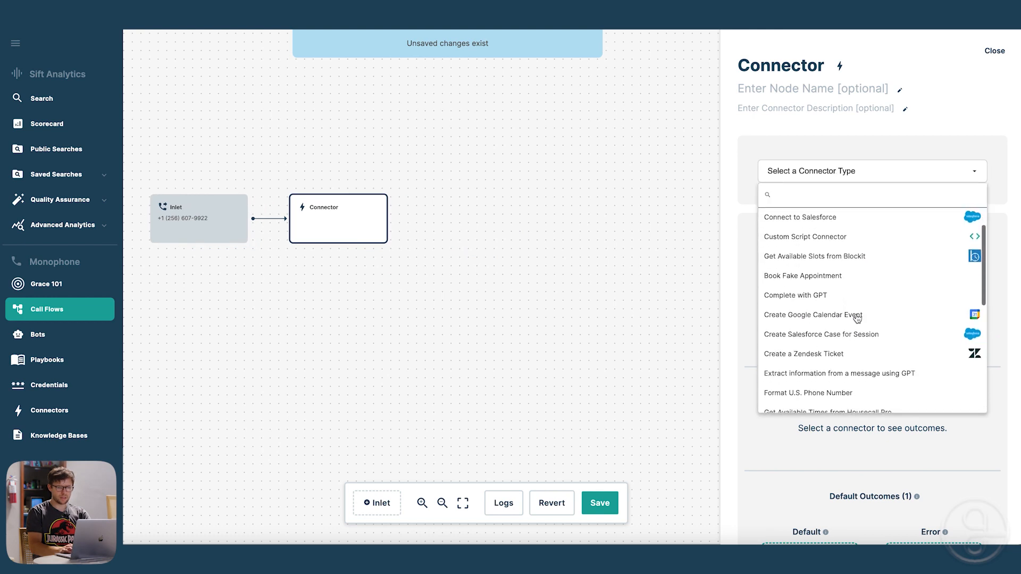
scroll(854, 319, down, 2)
scroll(846, 320, down, 2)
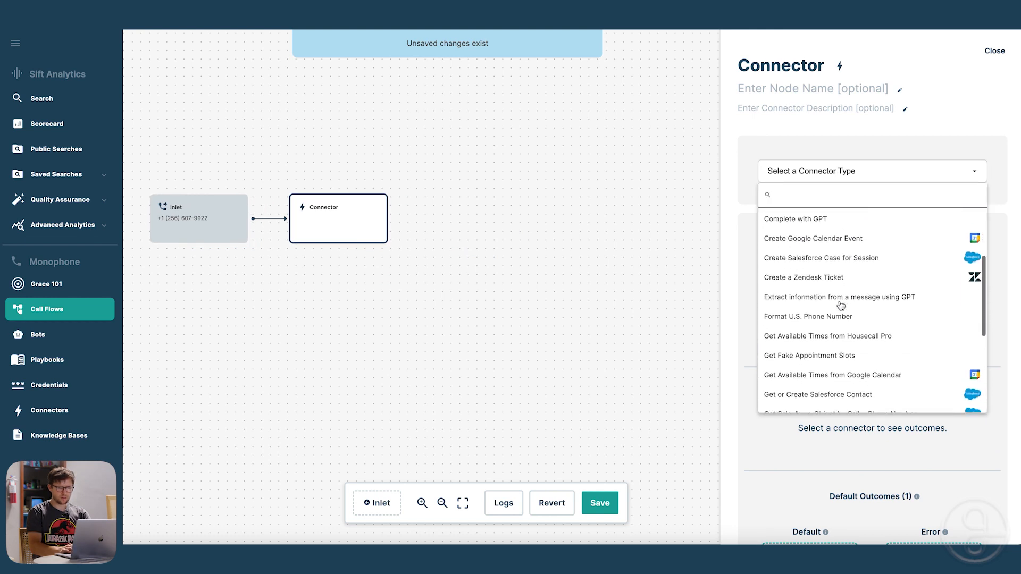
scroll(853, 327, down, 1)
click(855, 350)
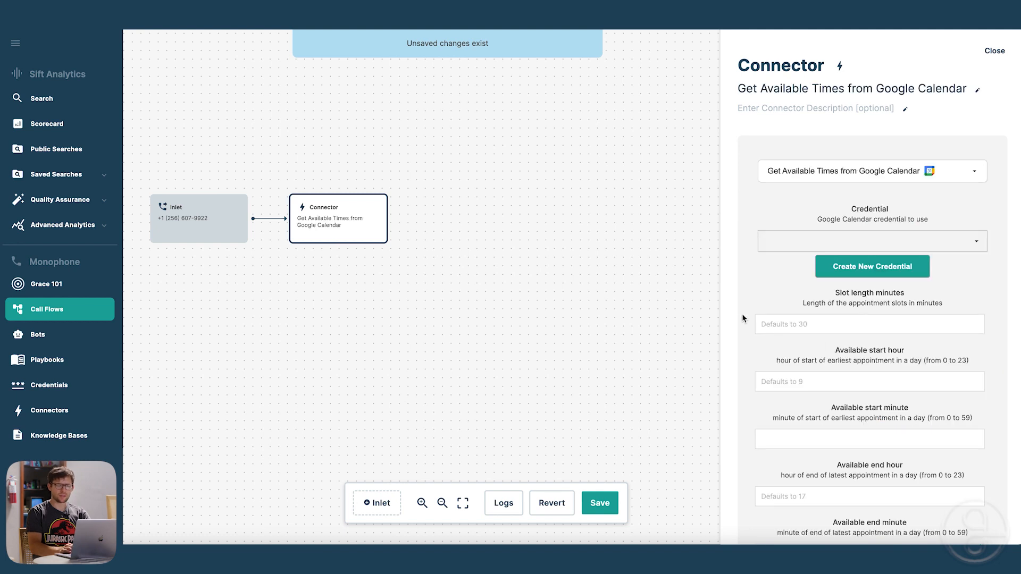
scroll(774, 304, down, 3)
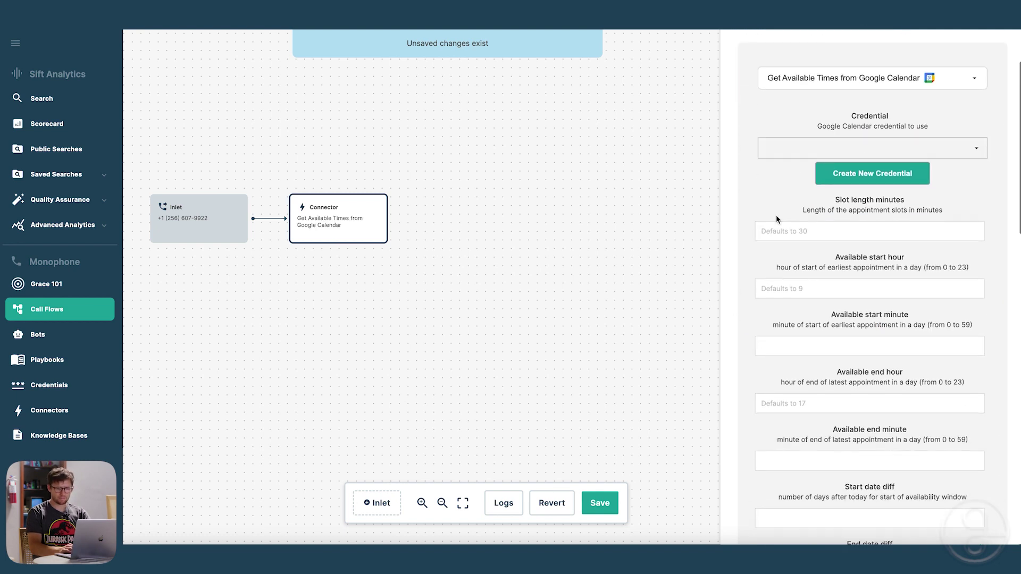
click(783, 157)
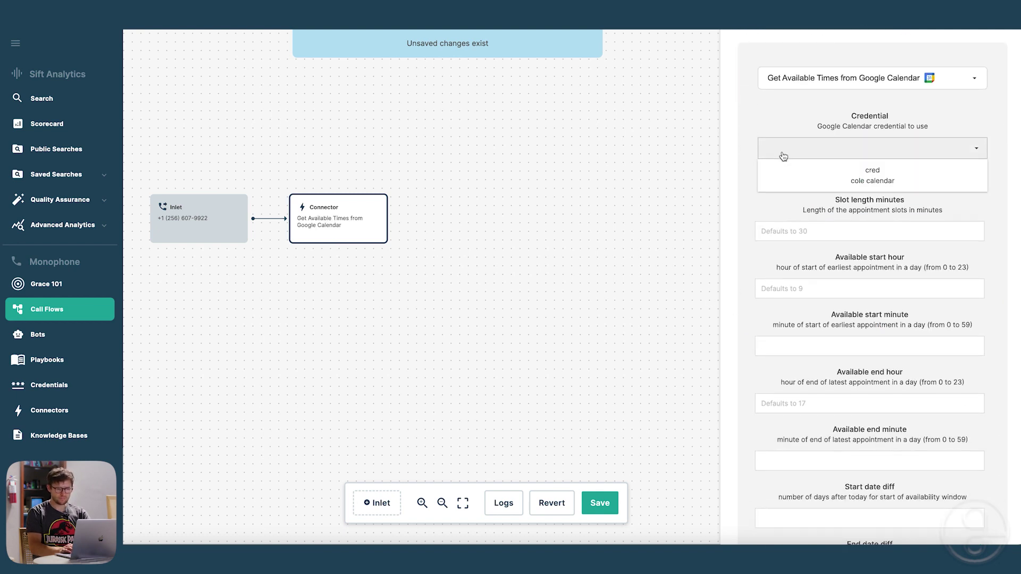
click(824, 181)
scroll(746, 192, down, 1)
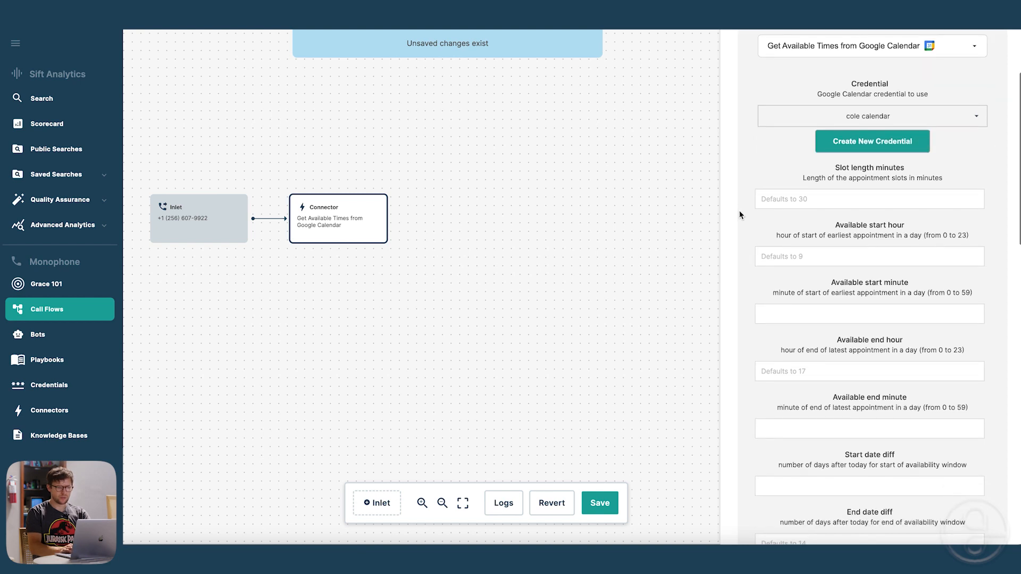
scroll(740, 214, down, 1)
scroll(738, 200, down, 1)
scroll(738, 199, down, 1)
scroll(737, 185, down, 1)
scroll(735, 343, down, 1)
scroll(740, 306, up, 2)
scroll(741, 307, up, 2)
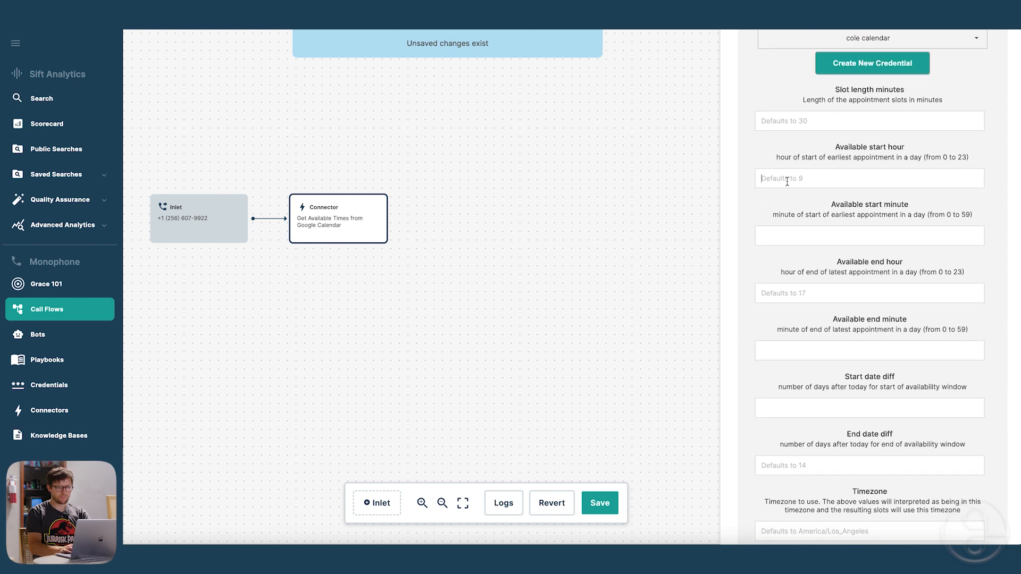
scroll(739, 245, down, 3)
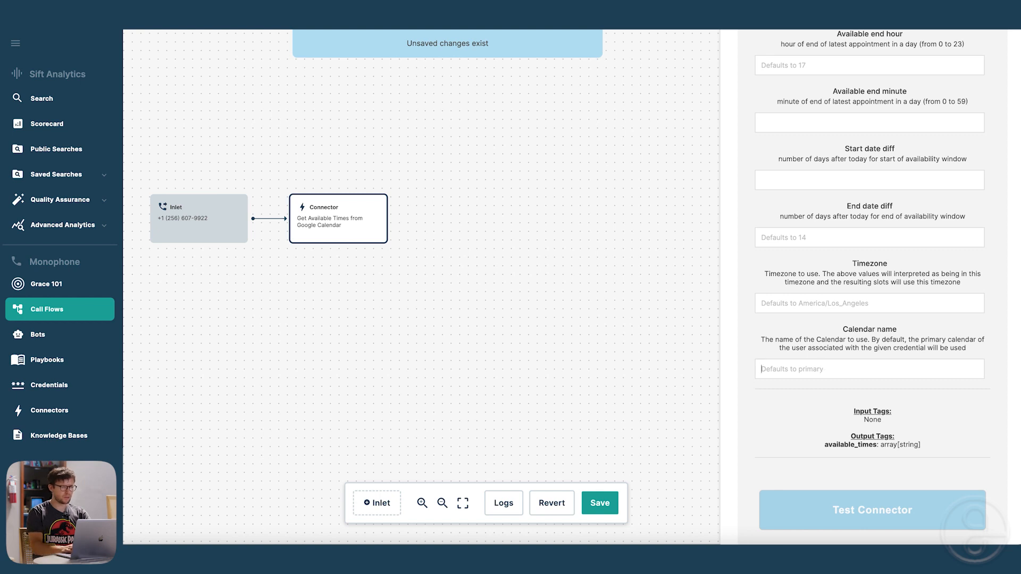
key(ctrl+Tab)
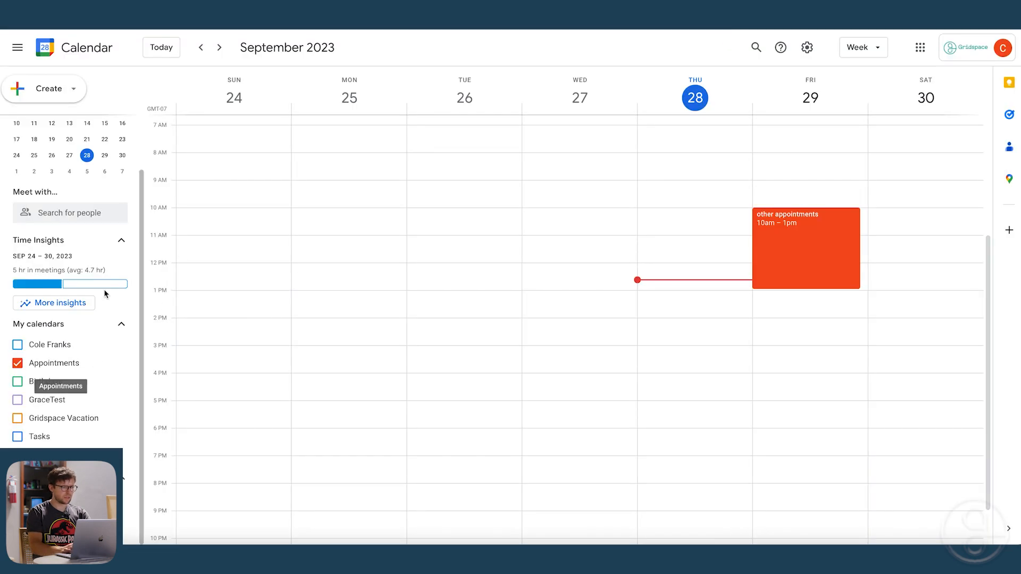
Point the connector at the Appointments calendar with hours 13 to 21 in America/Buenos_Aires.
key(ctrl+Tab)
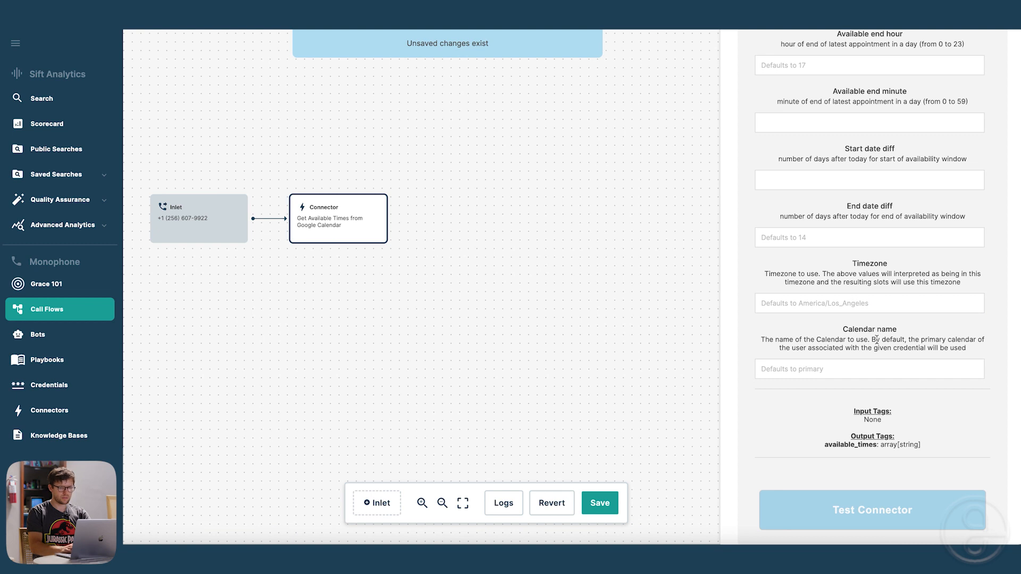
text(Appointments)
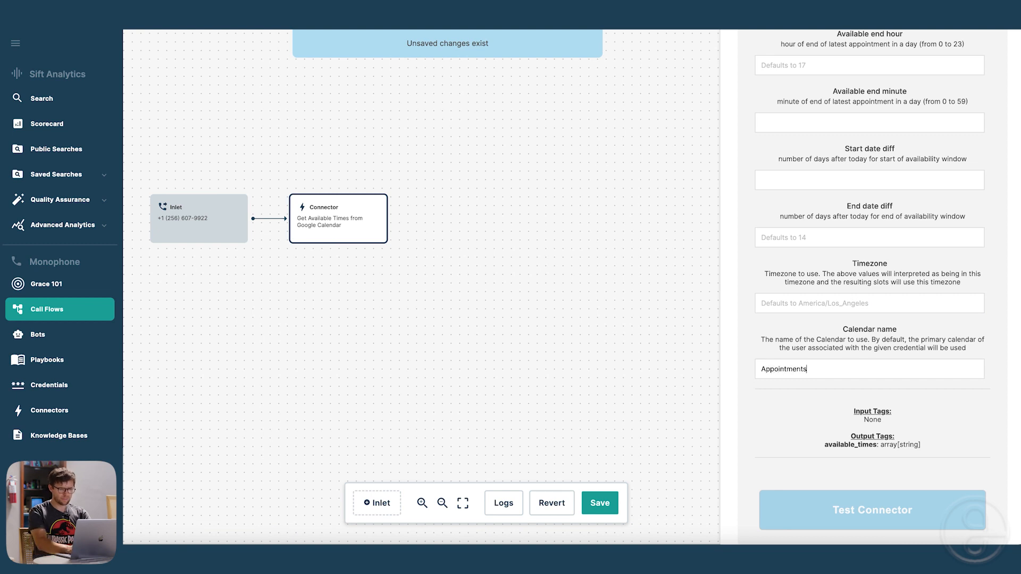
scroll(747, 307, up, 2)
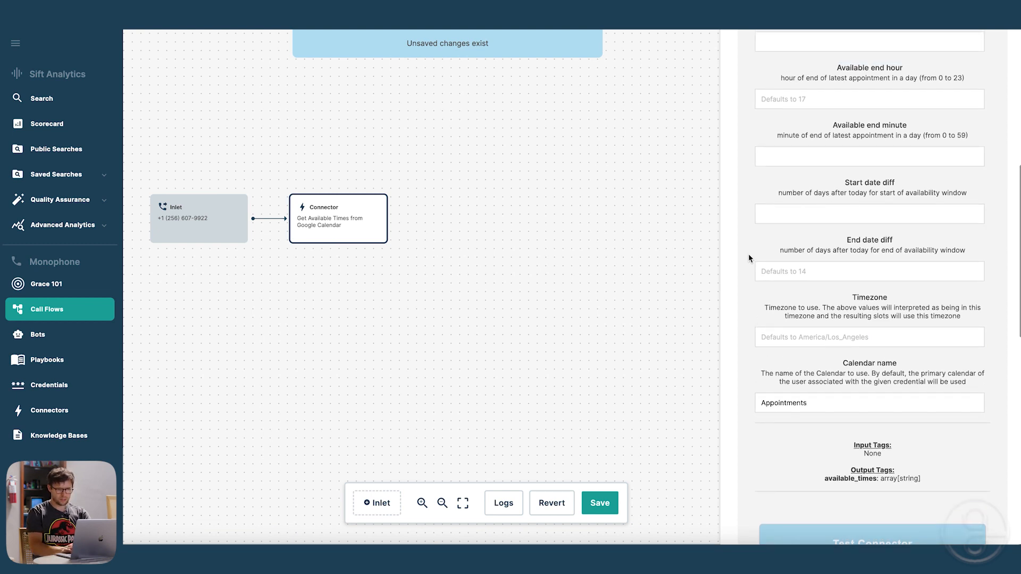
scroll(749, 254, up, 2)
click(787, 164)
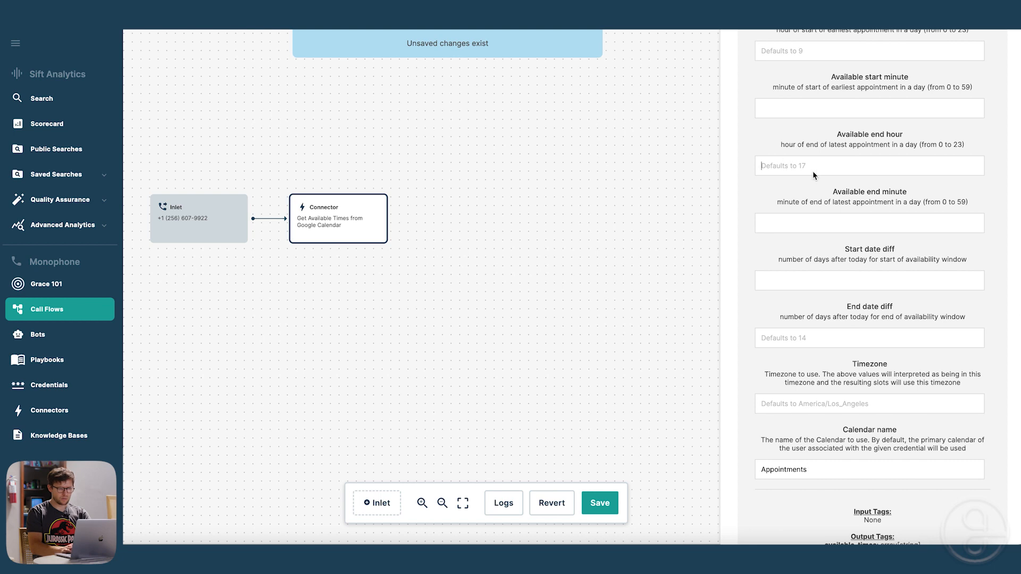
text(13)
scroll(764, 242, down, 1)
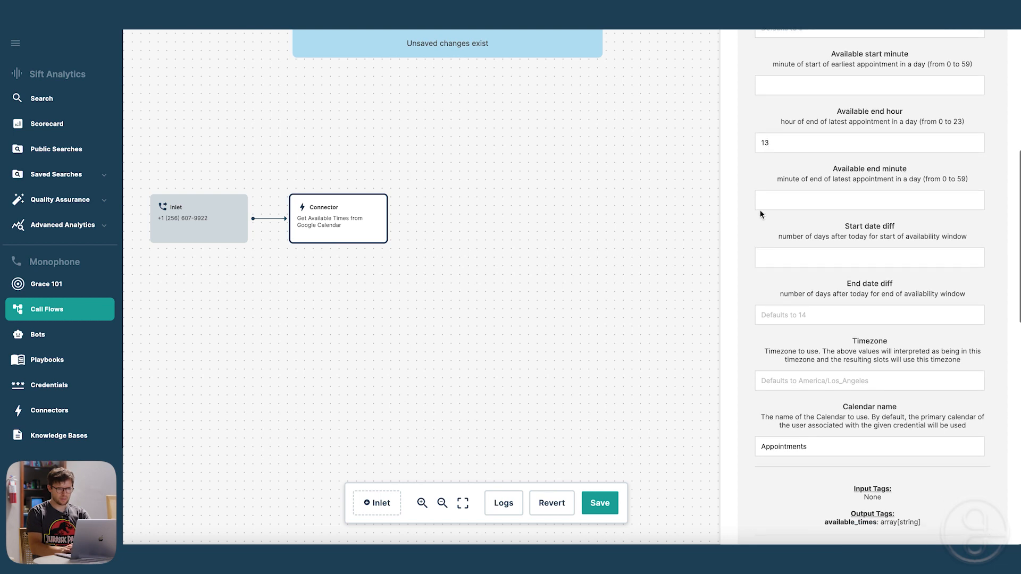
scroll(760, 214, up, 2)
scroll(784, 189, down, 5)
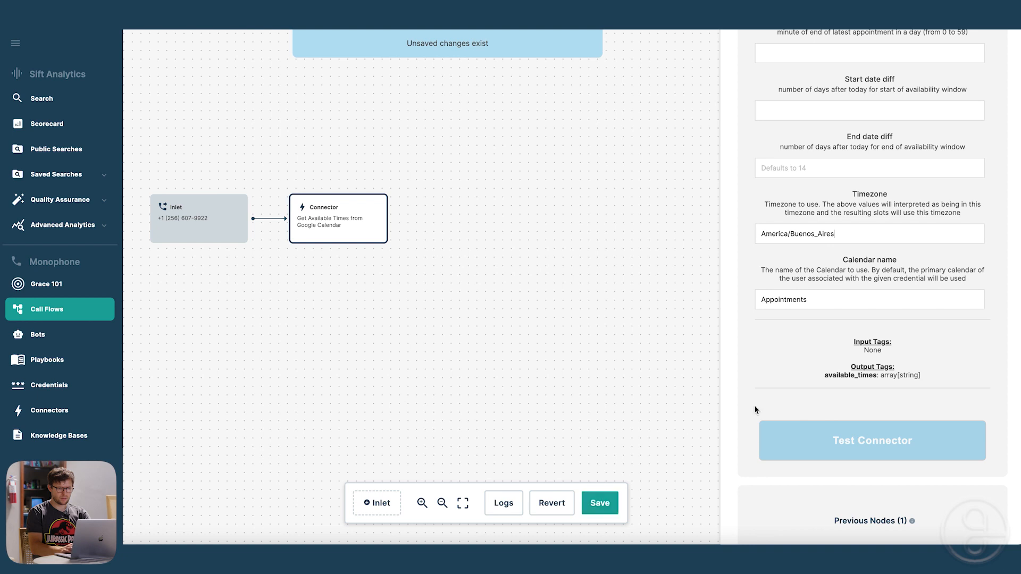
scroll(756, 370, up, 4)
scroll(744, 324, up, 4)
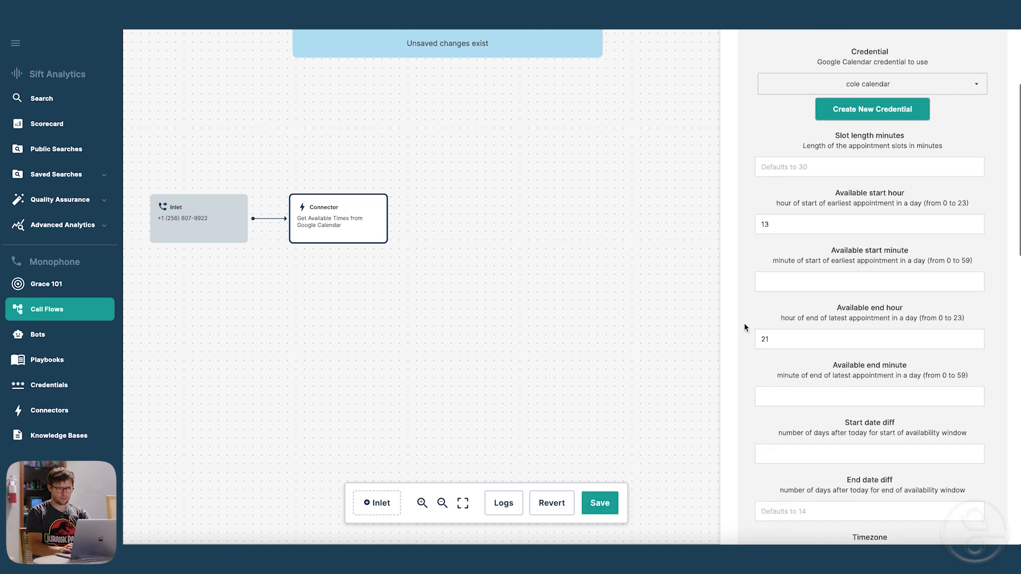
scroll(744, 323, down, 3)
scroll(744, 324, down, 3)
scroll(744, 323, down, 2)
key(Escape)
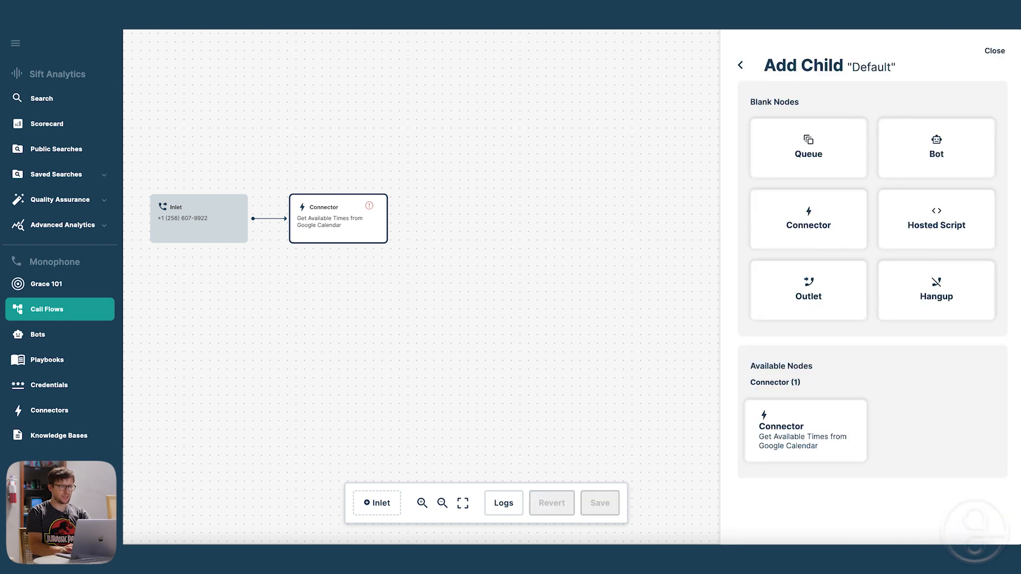
Set the connector's end date diff to 2 and save the flow.
key(ctrl+Tab)
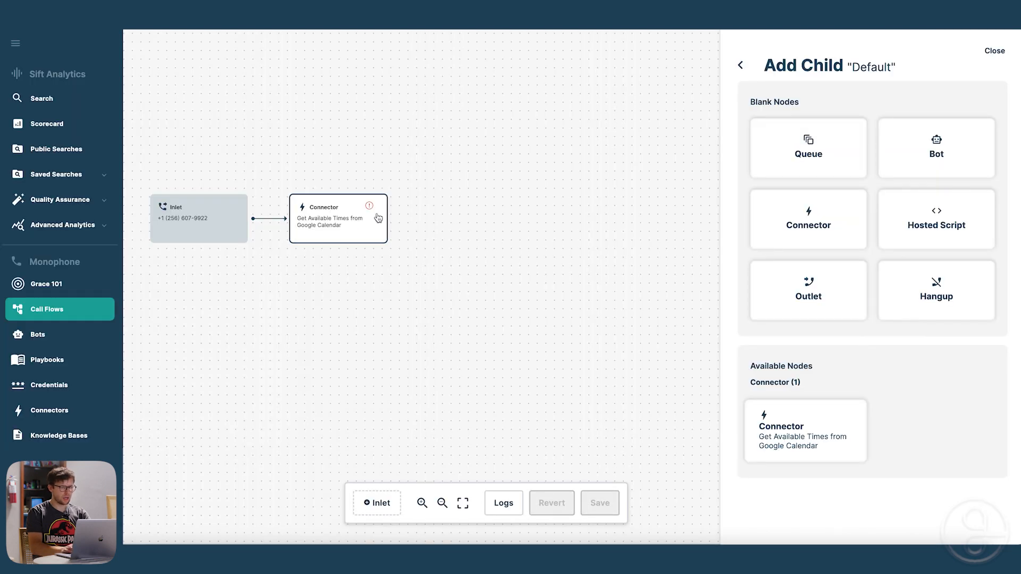
click(358, 222)
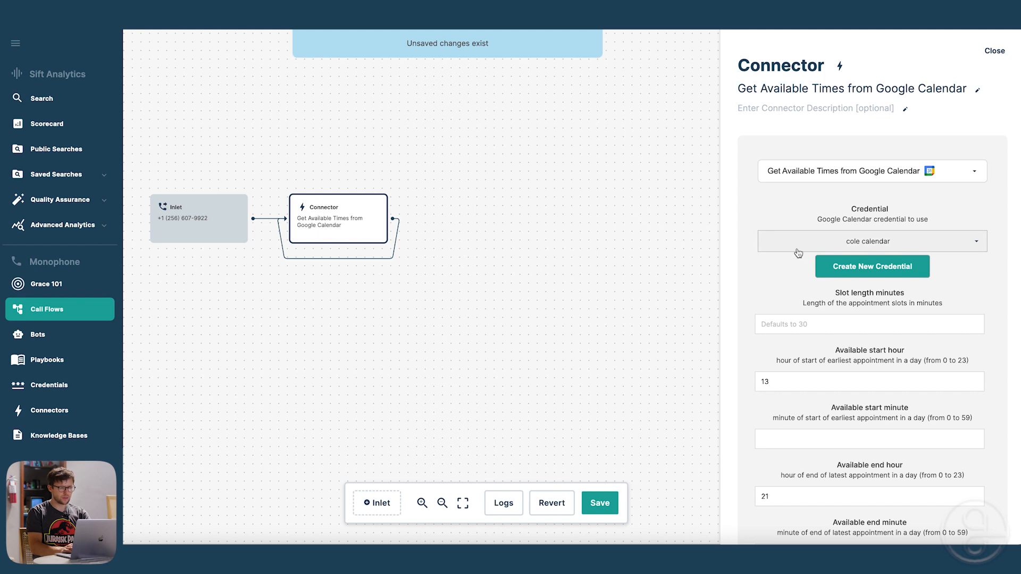
scroll(761, 281, down, 8)
scroll(910, 328, down, 3)
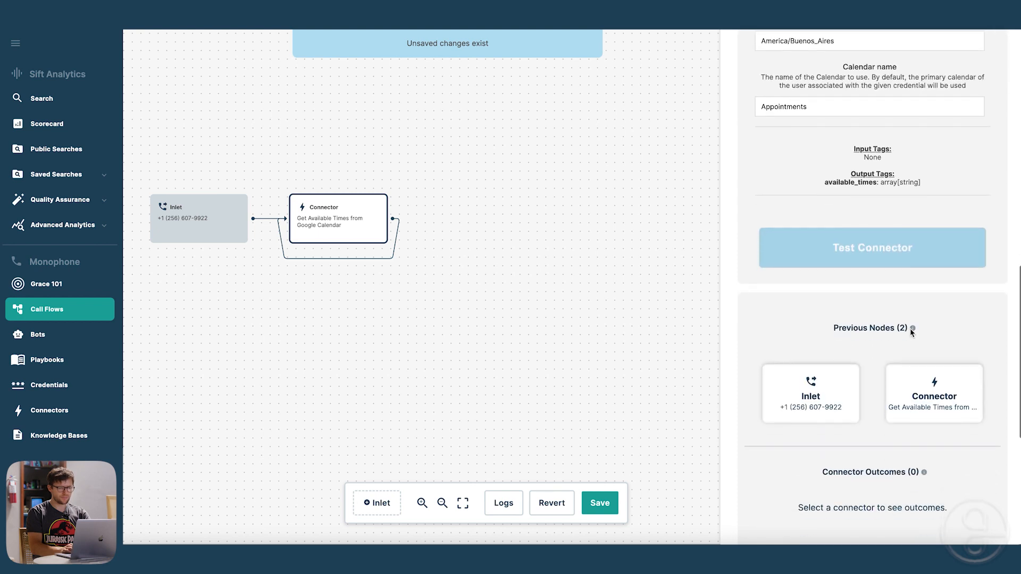
scroll(875, 323, down, 3)
scroll(798, 359, up, 10)
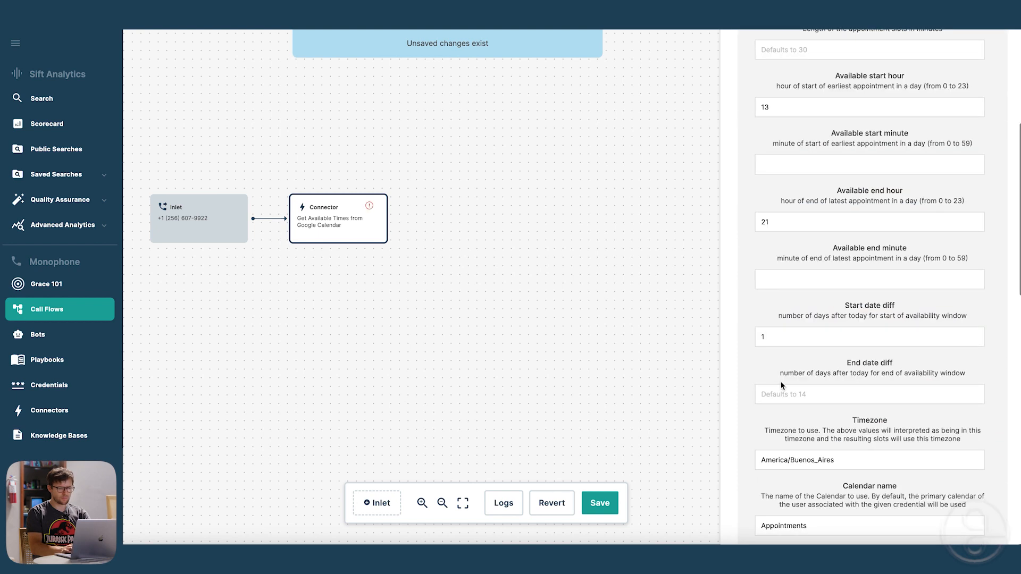
click(780, 394)
text(2)
scroll(798, 359, down, 1)
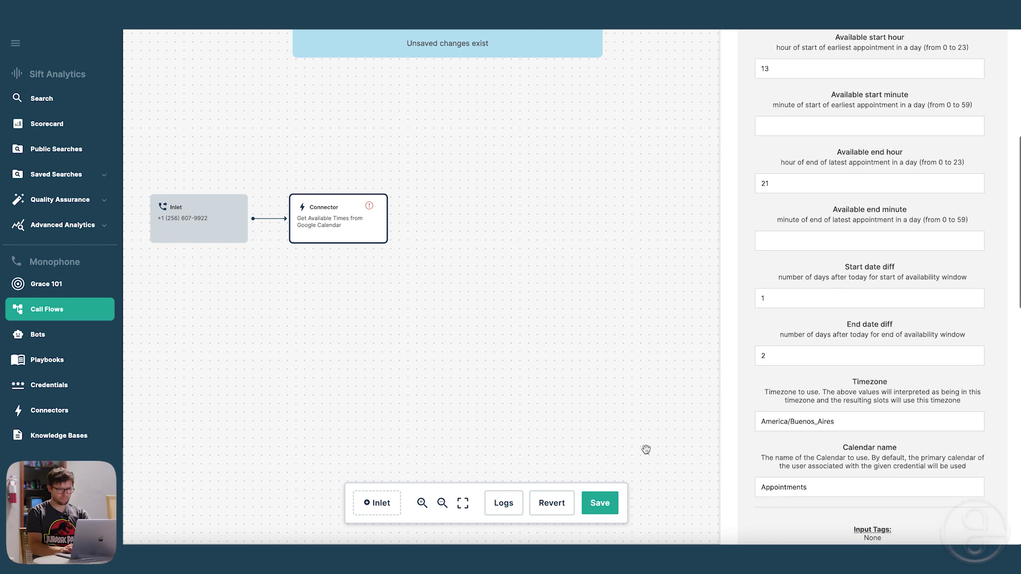
click(600, 503)
scroll(728, 280, down, 5)
scroll(729, 280, down, 3)
scroll(729, 280, down, 3)
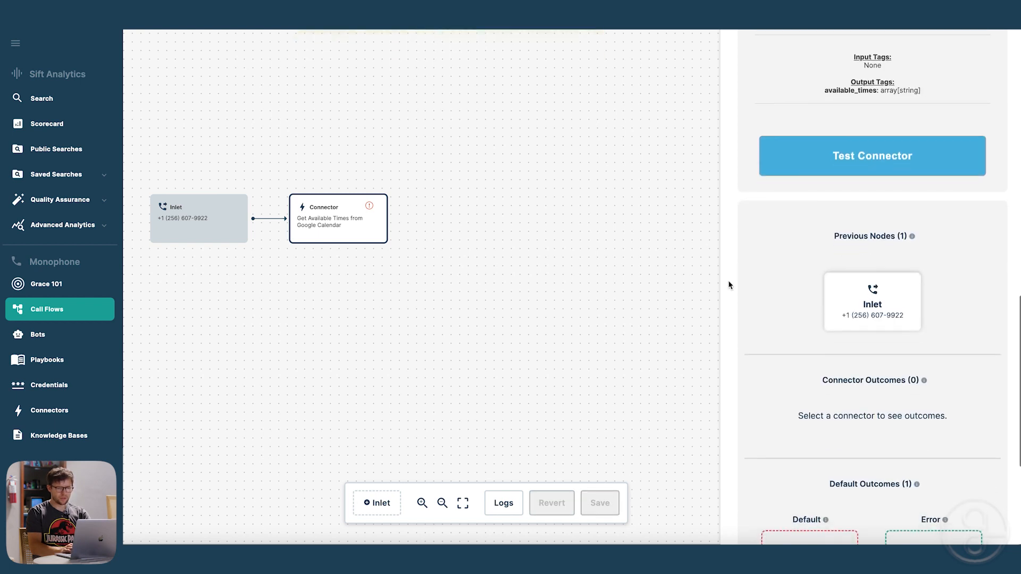
scroll(728, 251, down, 3)
scroll(733, 250, down, 4)
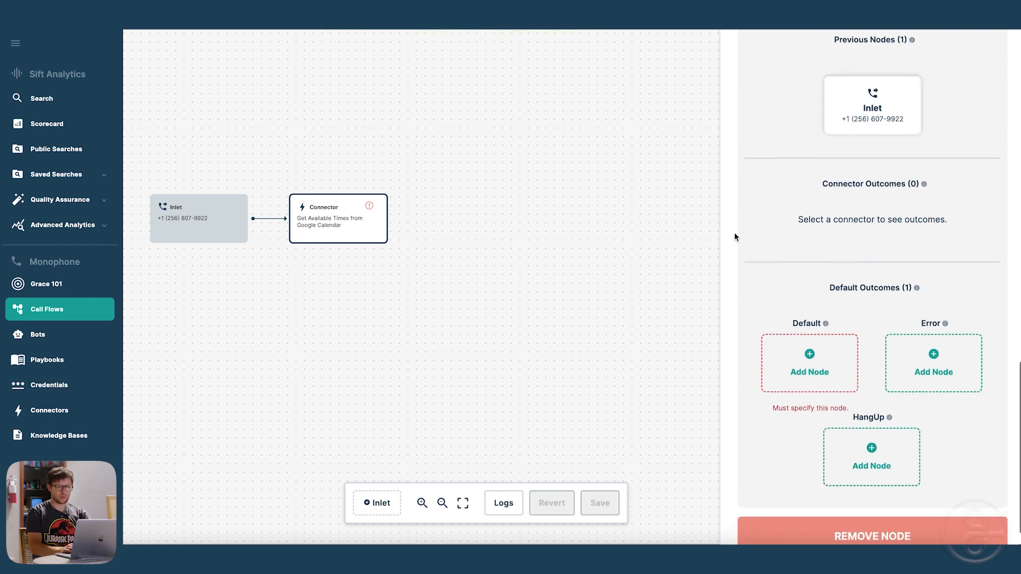
scroll(761, 289, down, 2)
Add a Bot node after the connector running 'scheduling bot', without a knowledge base.
click(810, 333)
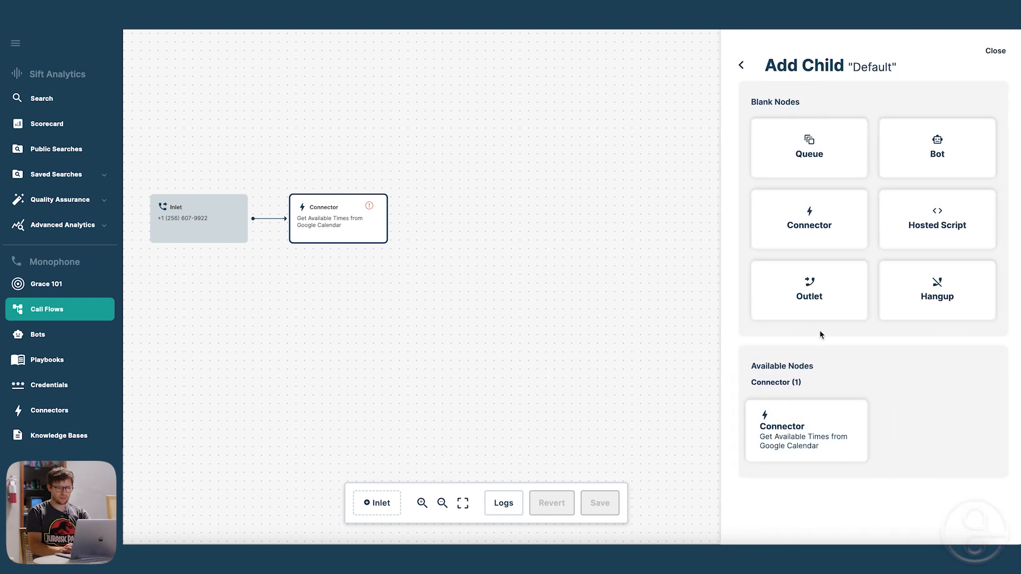
click(907, 164)
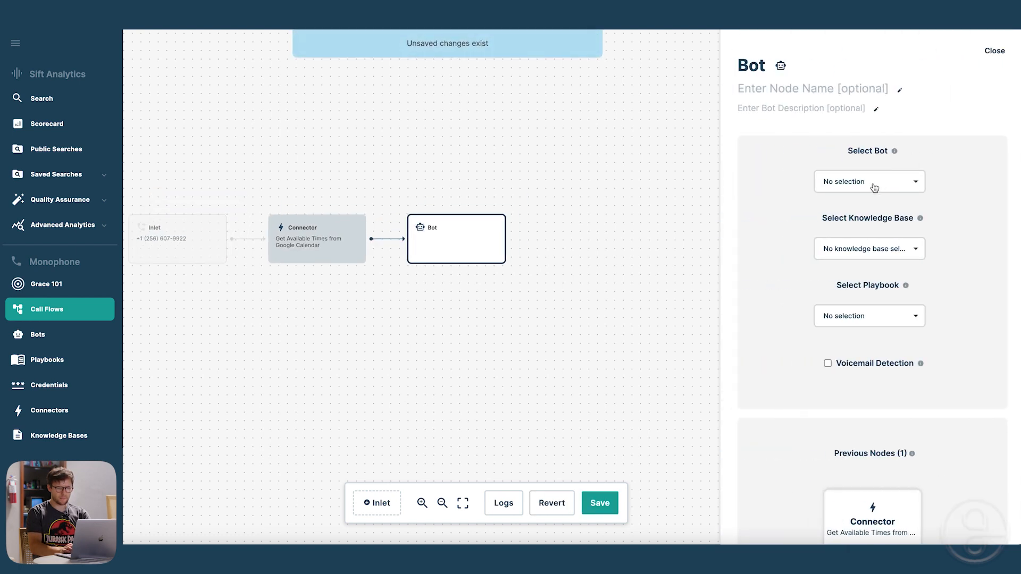
click(875, 183)
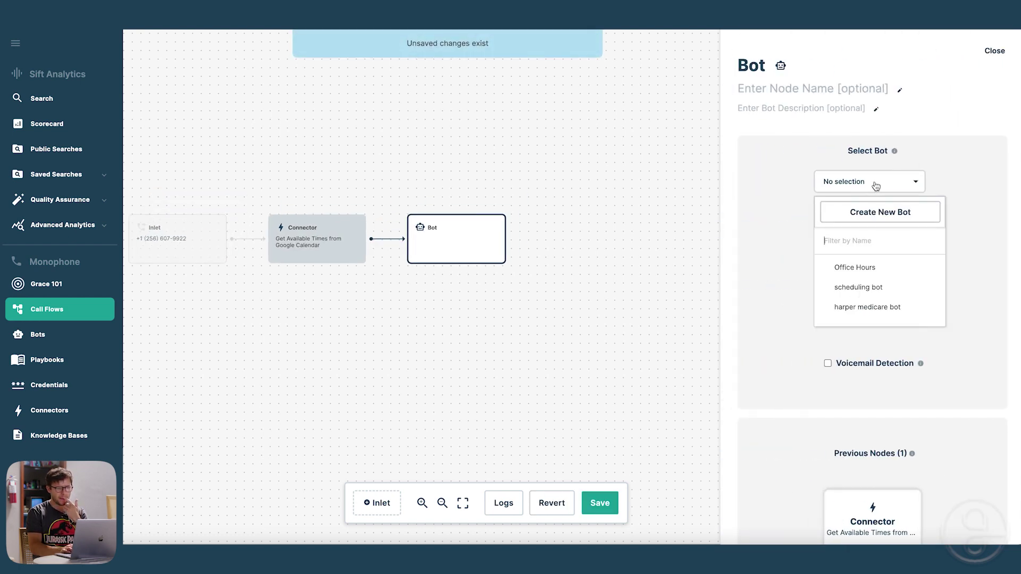
click(880, 290)
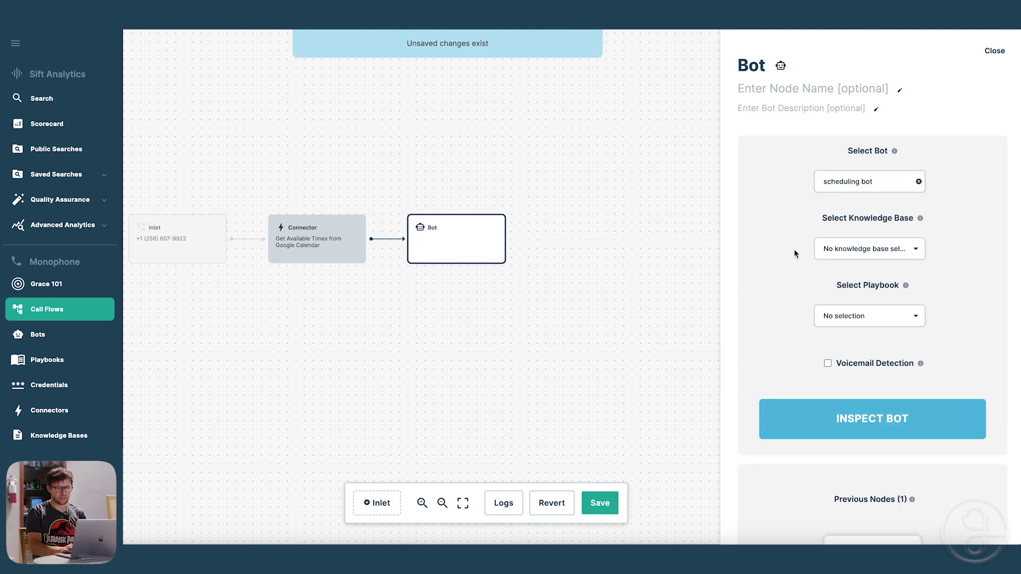
click(866, 252)
click(786, 293)
scroll(787, 306, down, 1)
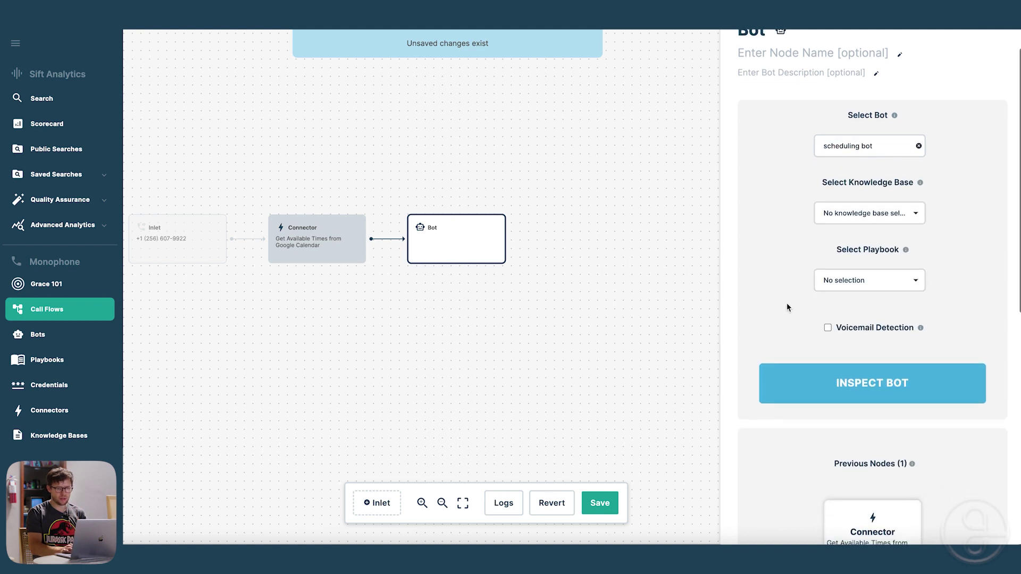
Assign the 'scheduling appointments' playbook to the Bot and save the flow.
click(846, 280)
click(874, 343)
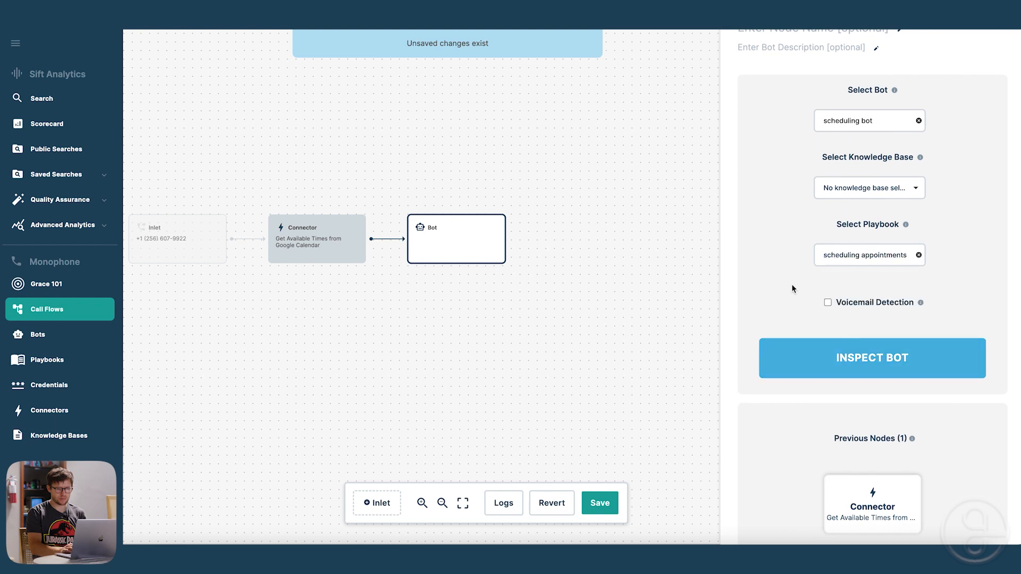
click(600, 503)
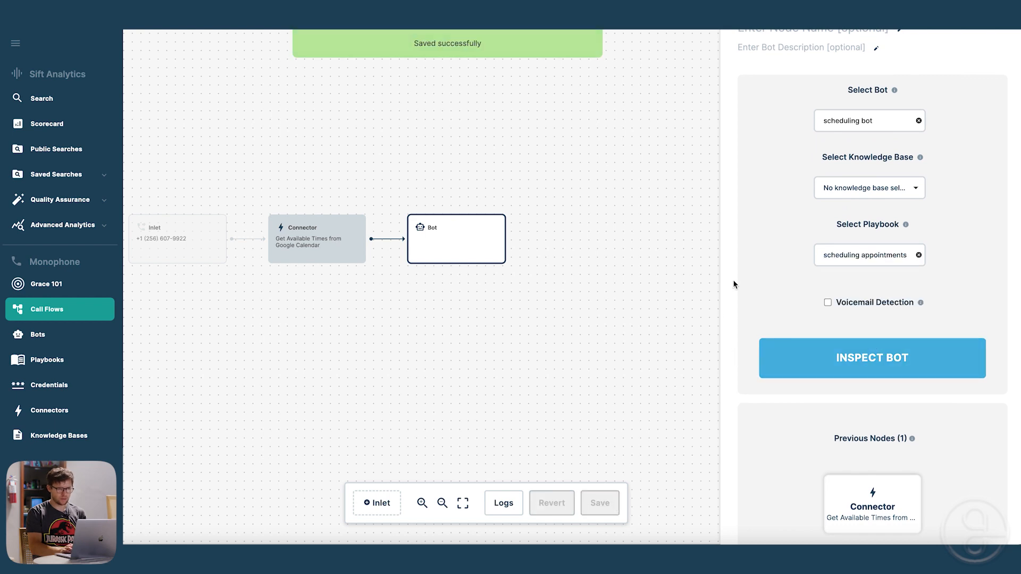
scroll(752, 284, down, 5)
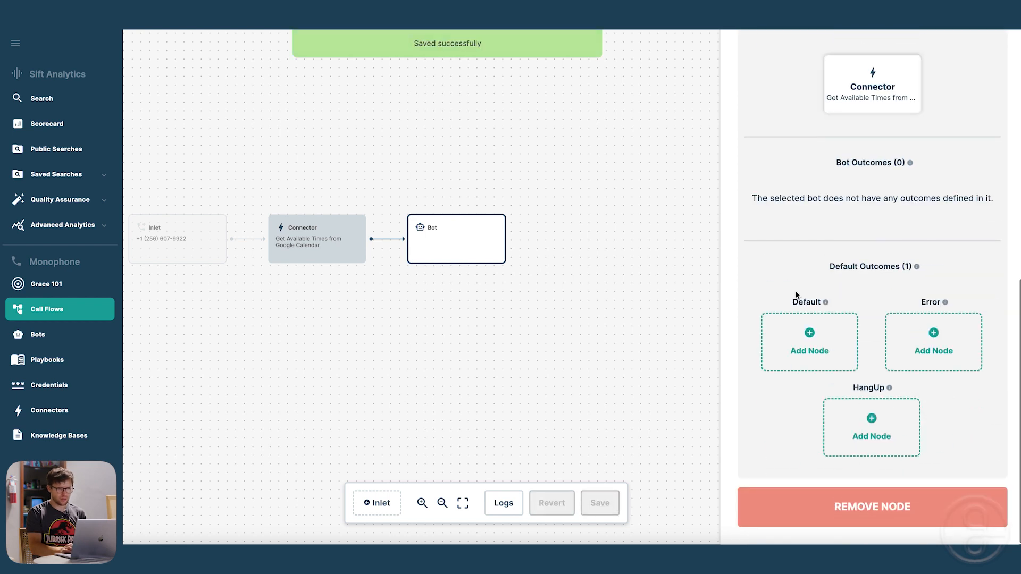
Add a Connector after the Bot set to Create Google Calendar Event.
click(789, 340)
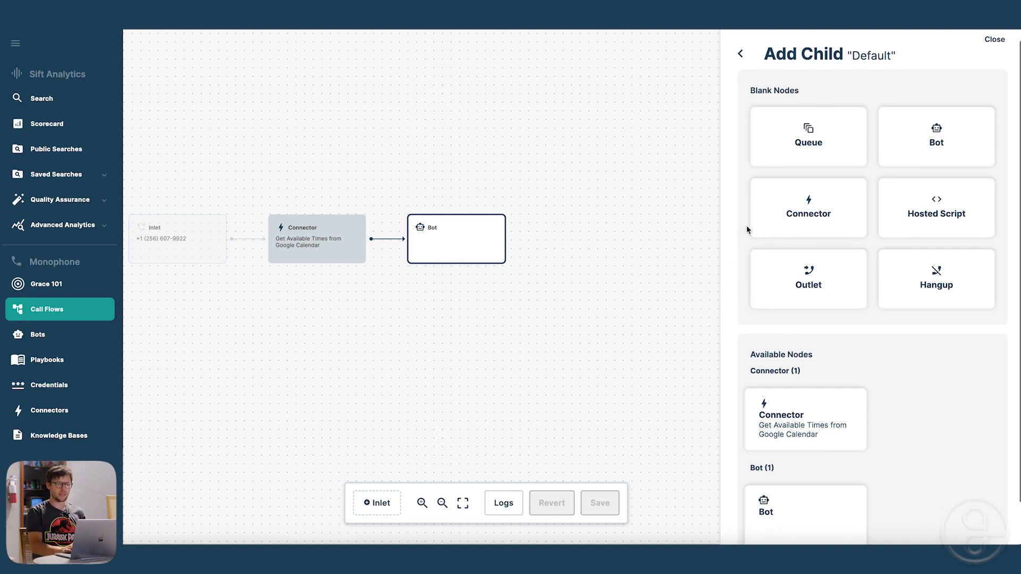
click(808, 217)
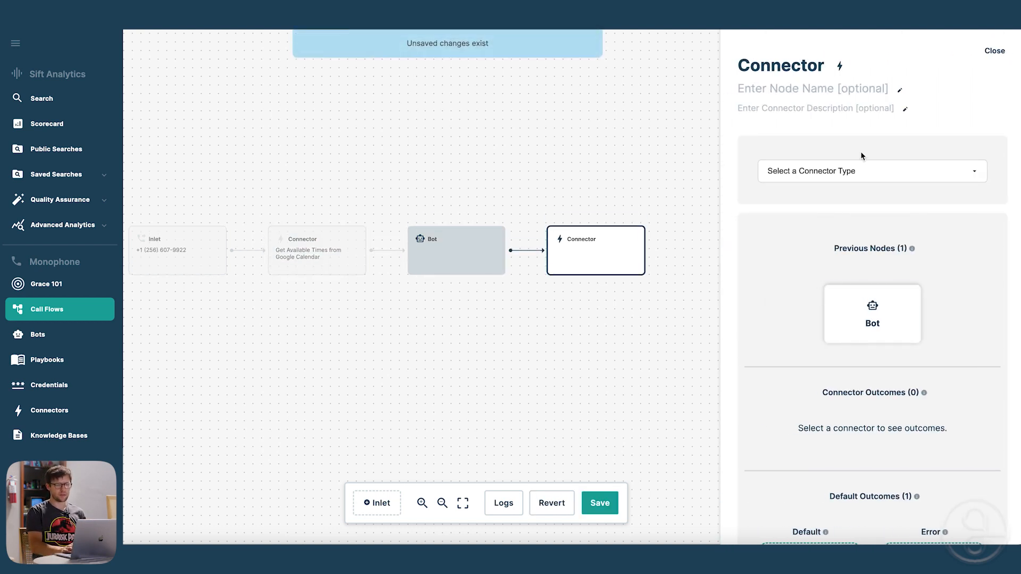
click(861, 171)
scroll(847, 272, down, 1)
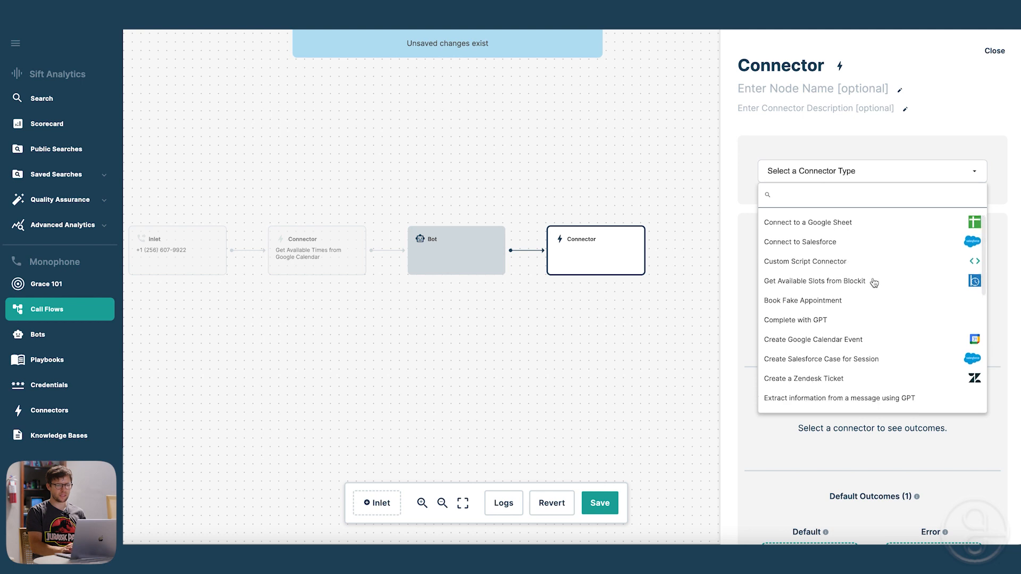
scroll(873, 283, down, 2)
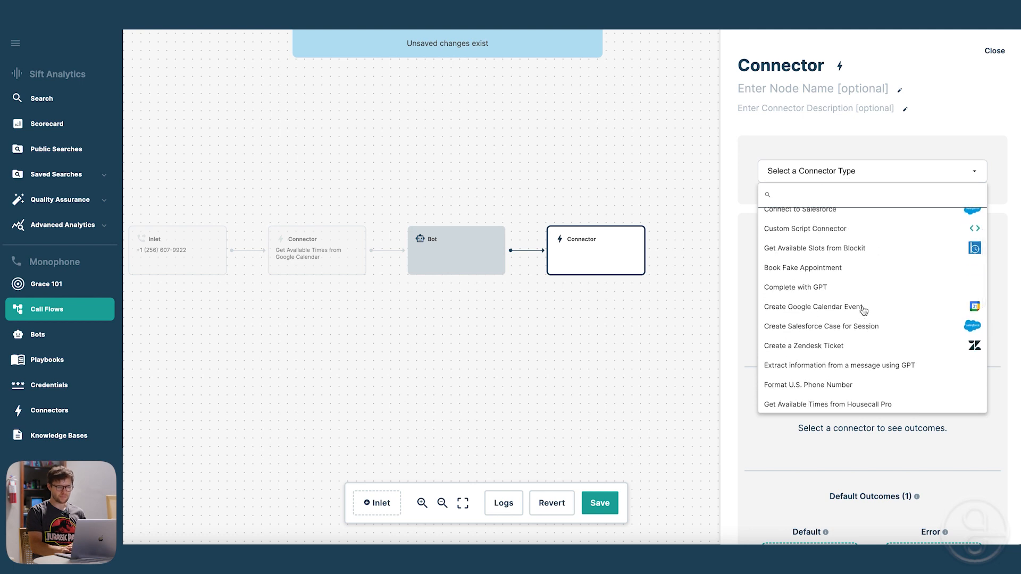
click(865, 310)
scroll(769, 300, down, 2)
scroll(769, 300, down, 2)
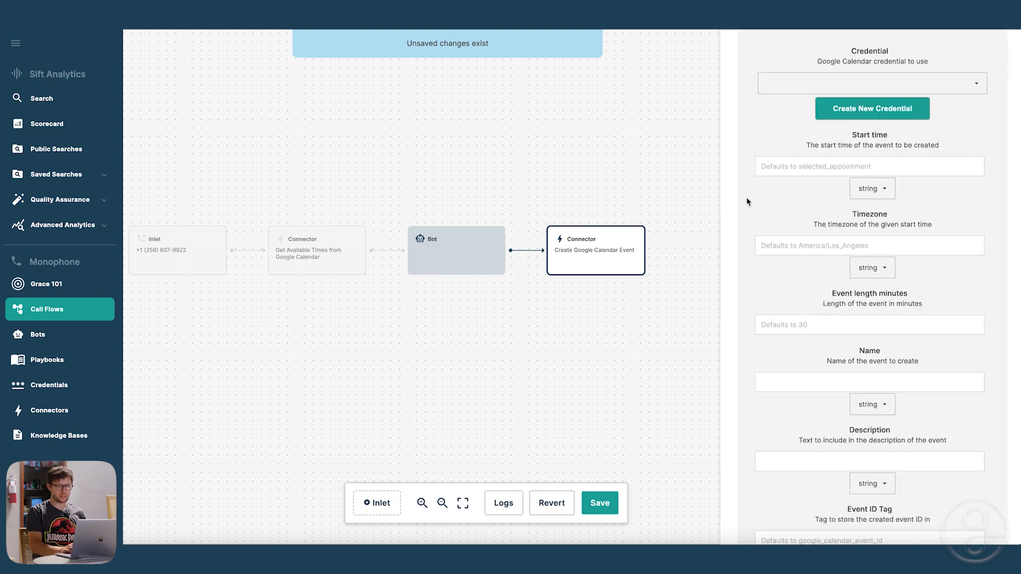
scroll(745, 198, down, 1)
scroll(740, 215, down, 2)
scroll(739, 231, down, 2)
scroll(739, 230, down, 2)
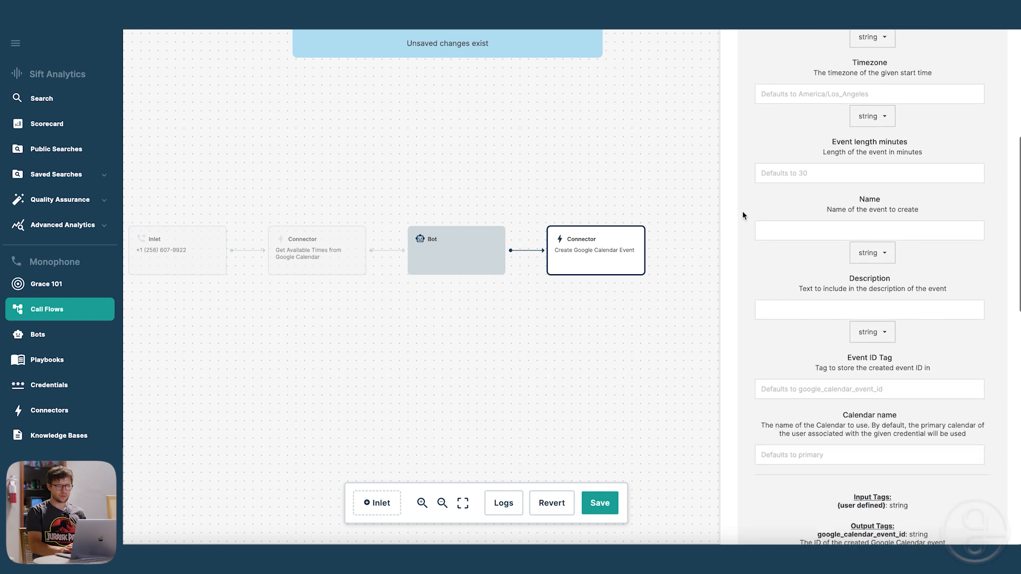
scroll(799, 81, down, 1)
Name the event Visit on the Appointments calendar and attempt to save.
click(794, 242)
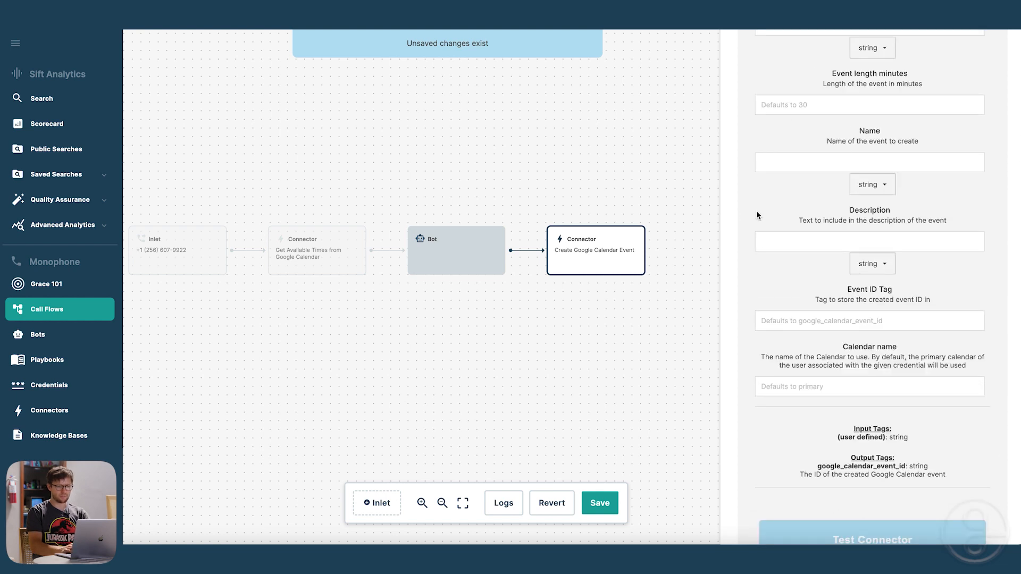
click(758, 163)
text(Visit)
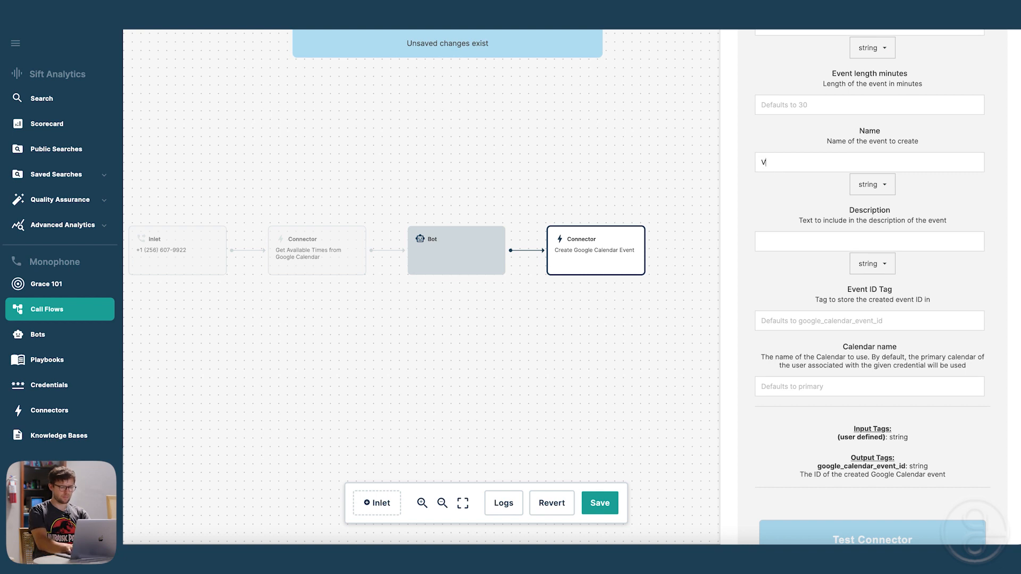
scroll(745, 224, down, 2)
scroll(745, 224, down, 1)
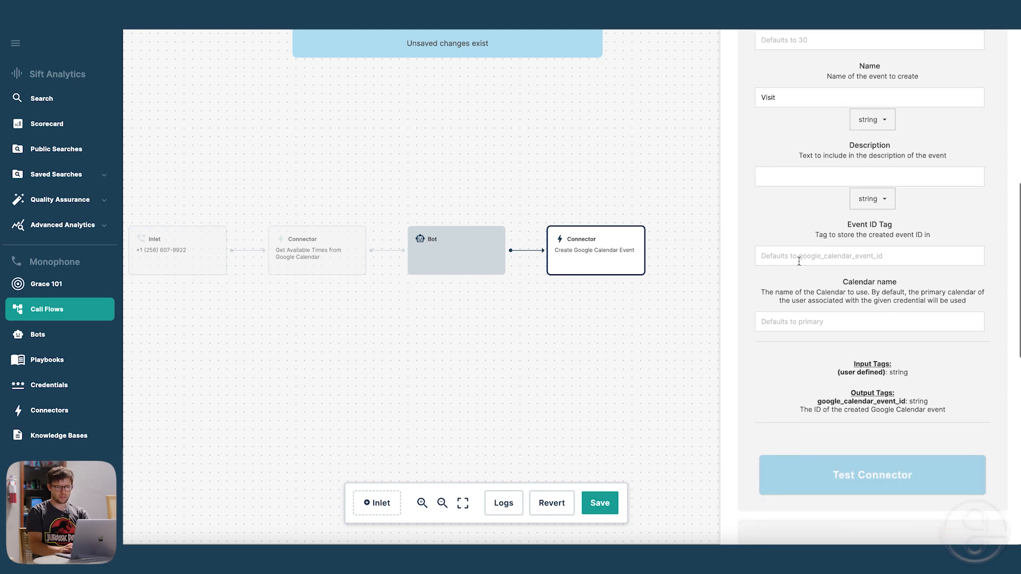
scroll(790, 271, down, 2)
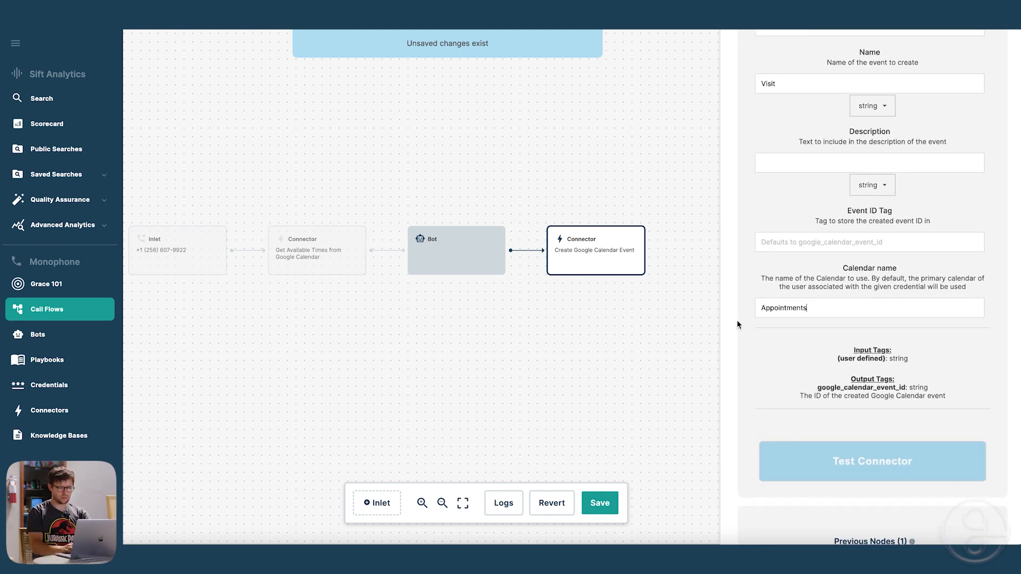
scroll(742, 364, down, 3)
scroll(743, 364, down, 3)
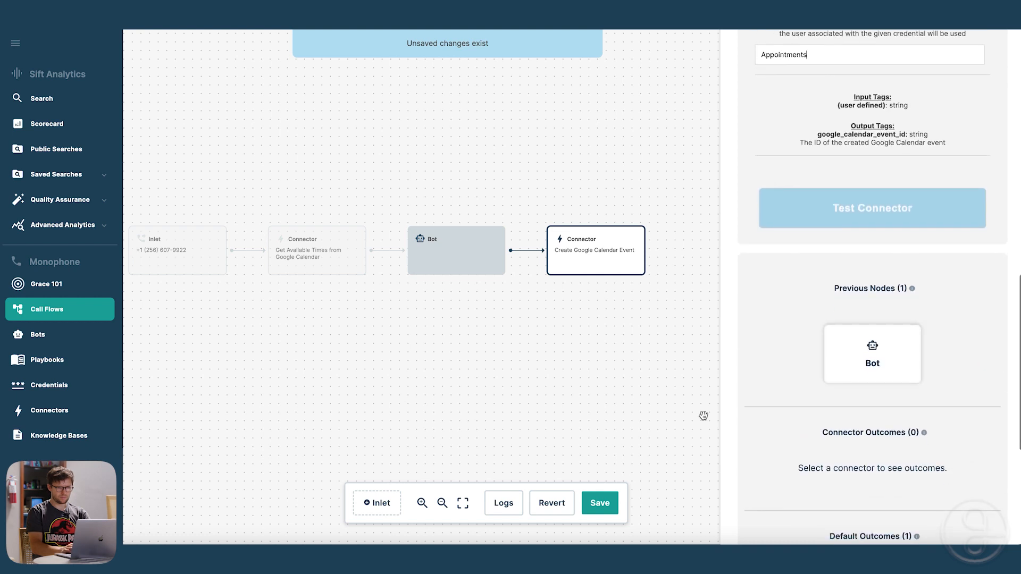
click(600, 503)
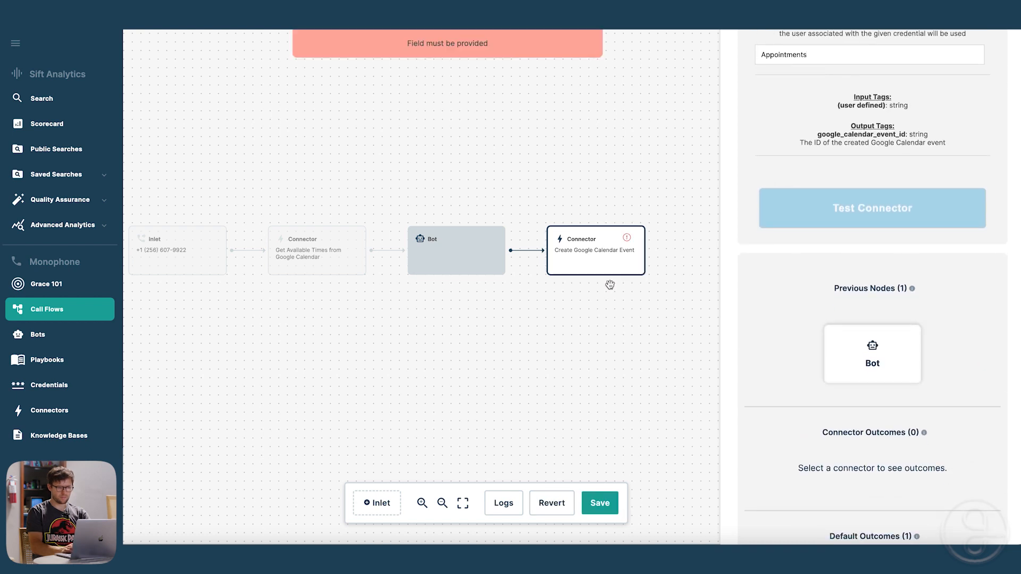
scroll(760, 242, up, 4)
scroll(742, 240, up, 4)
scroll(742, 239, up, 4)
Pick a Google Calendar credential, save the flow and add a node after the connector.
click(793, 152)
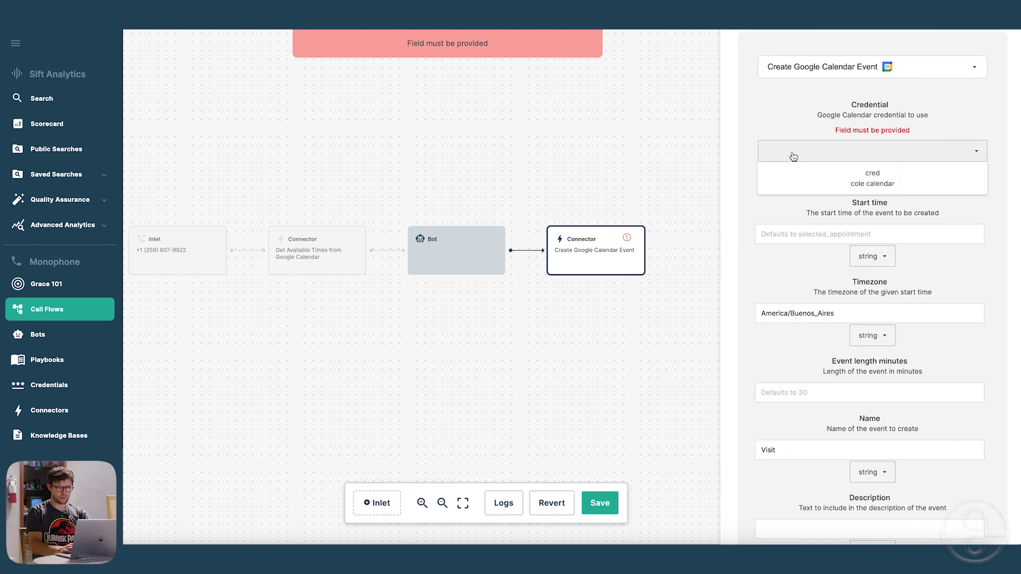
click(810, 189)
key(ctrl+s)
click(793, 372)
click(936, 280)
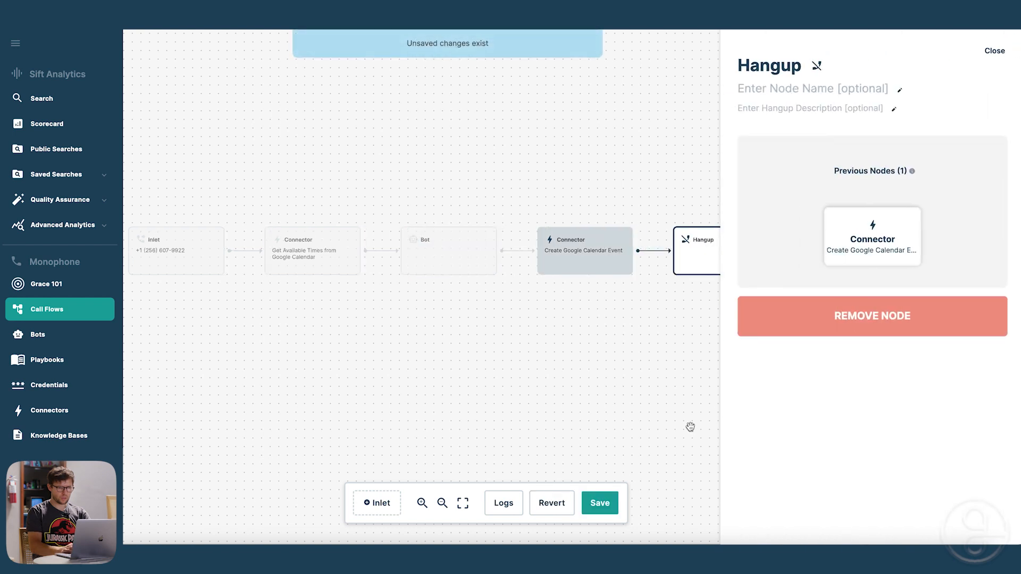
click(600, 503)
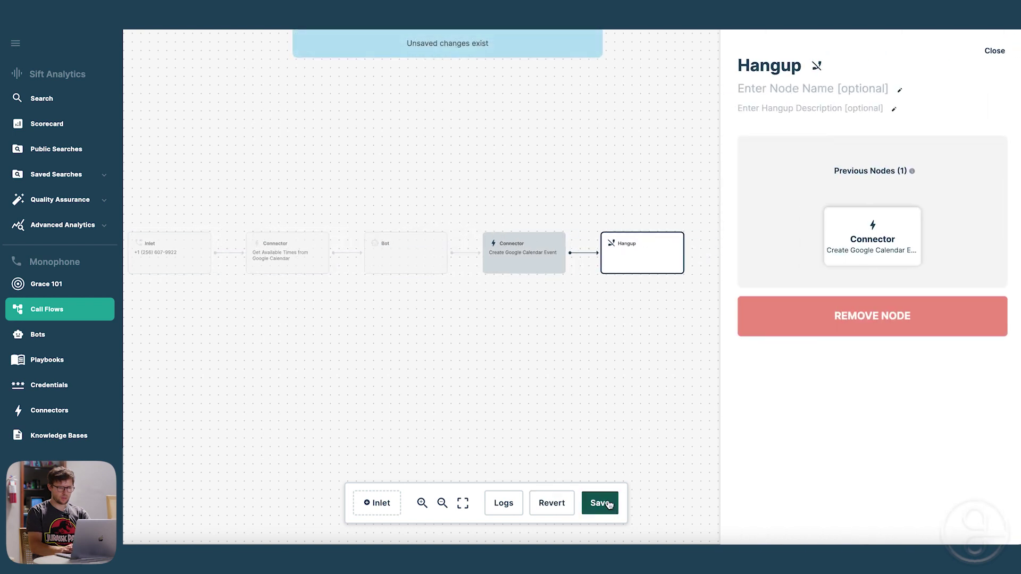
click(180, 258)
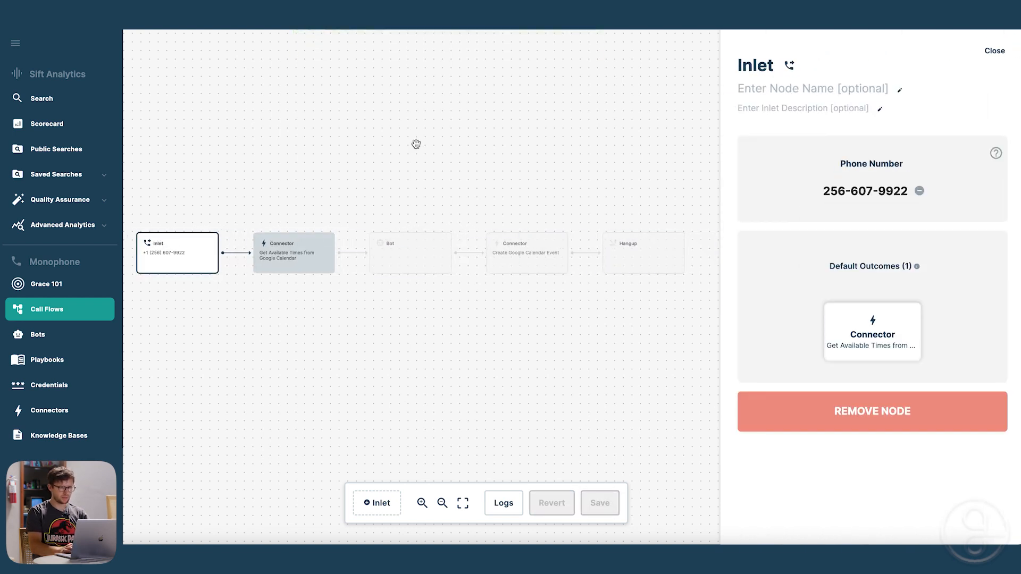